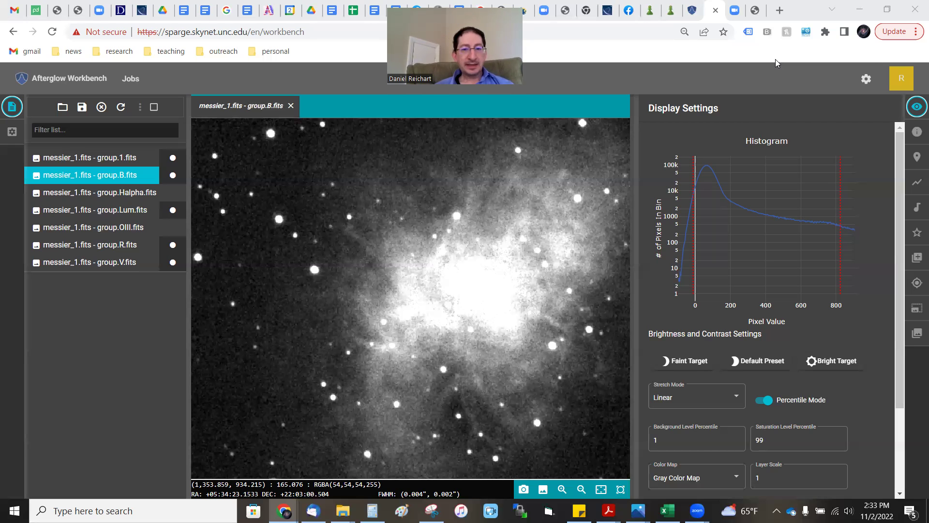
# - View group.V.fits, panning across the nebula's outer filaments, then open group.R.fits
pyautogui.scroll(-5, 471, 237)
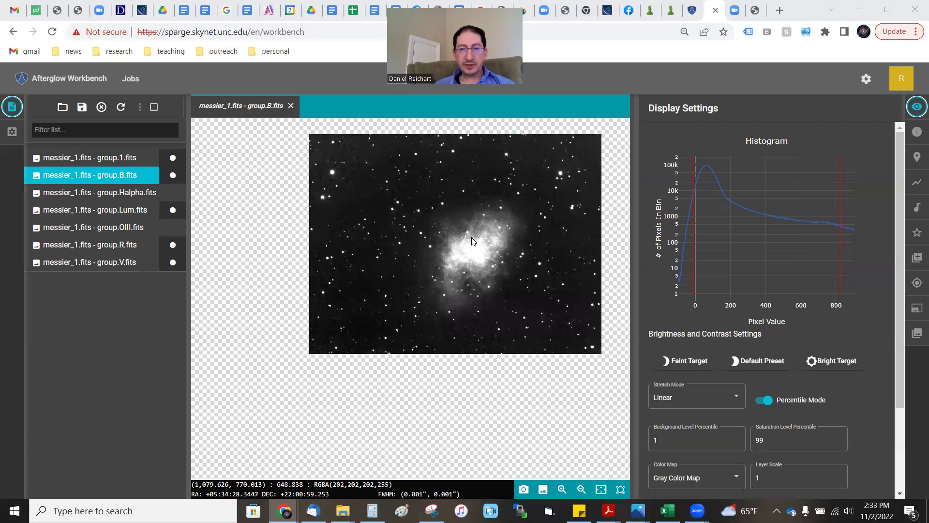
pyautogui.scroll(5, 471, 237)
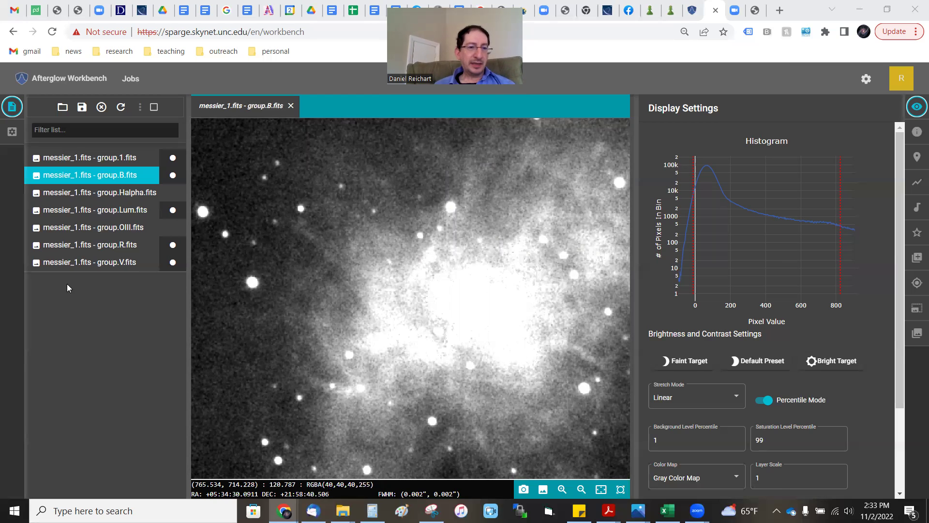
pyautogui.click(97, 266)
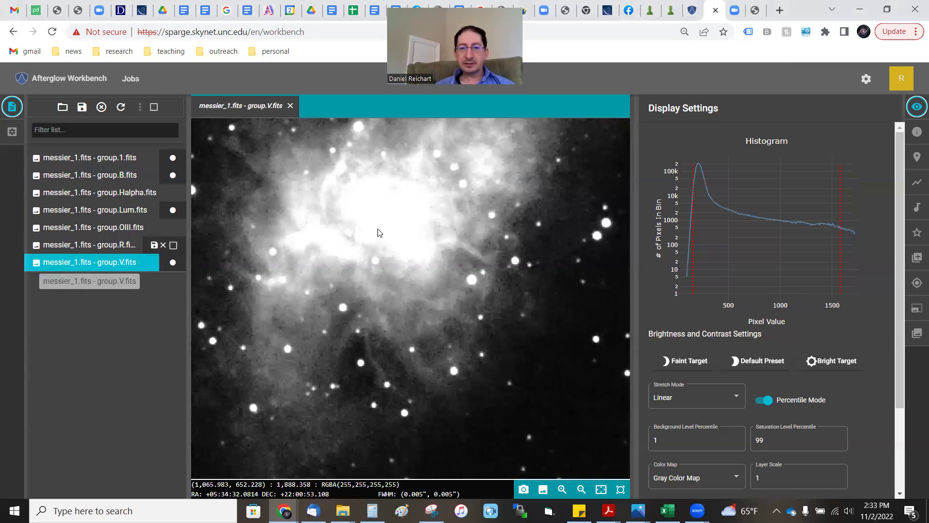
pyautogui.moveTo(394, 228); pyautogui.dragTo(428, 331)
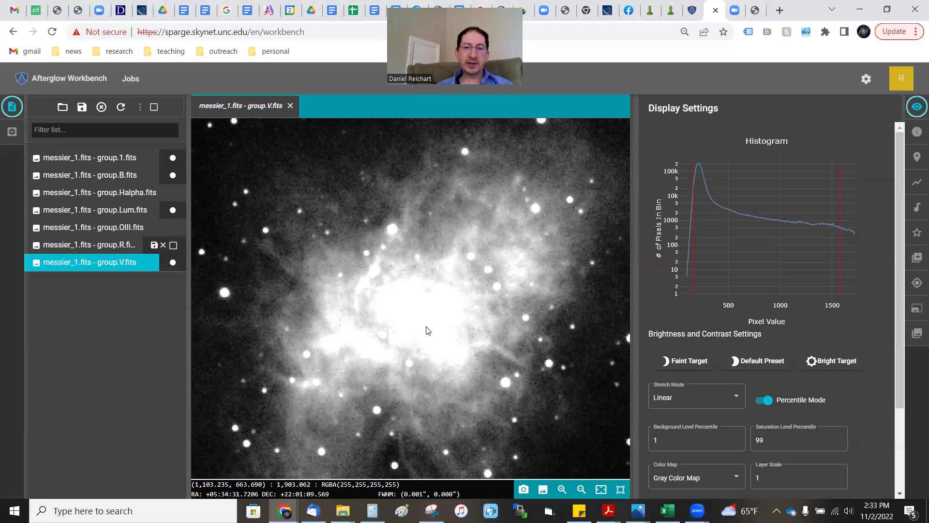
pyautogui.moveTo(487, 356); pyautogui.dragTo(363, 344)
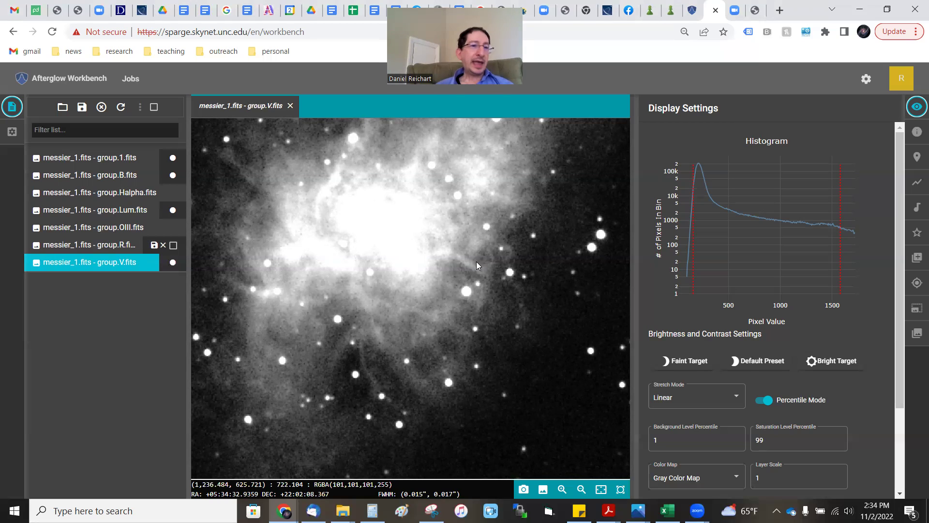
pyautogui.click(86, 246)
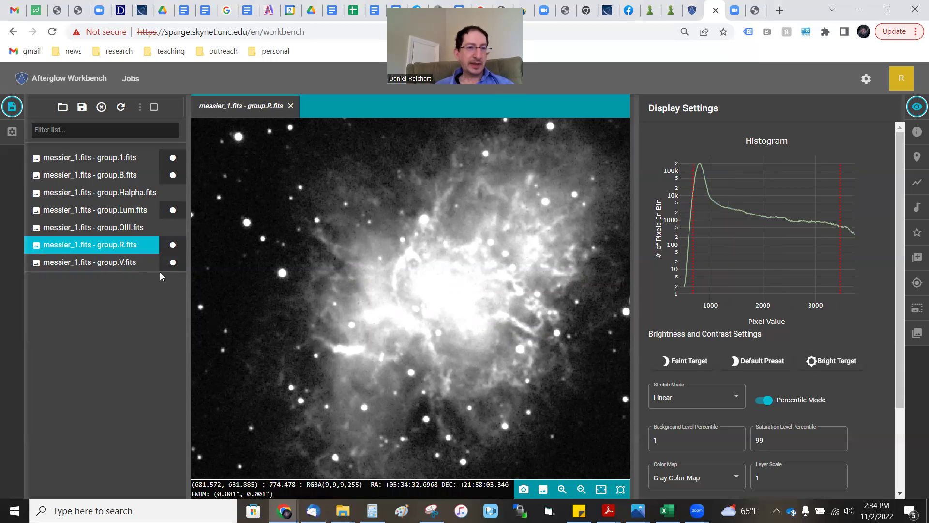
# - Display messier_1.fits - group.Lum.fits in the viewer
pyautogui.click(101, 212)
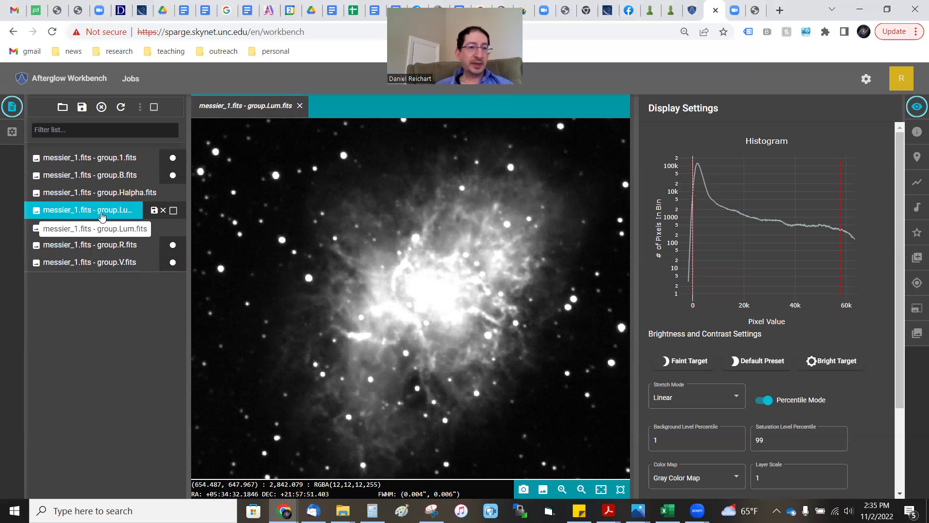
# - Group the B, V, R and Lum files into one multi-layer file, messier_1.fits - group.fits
pyautogui.click(173, 175)
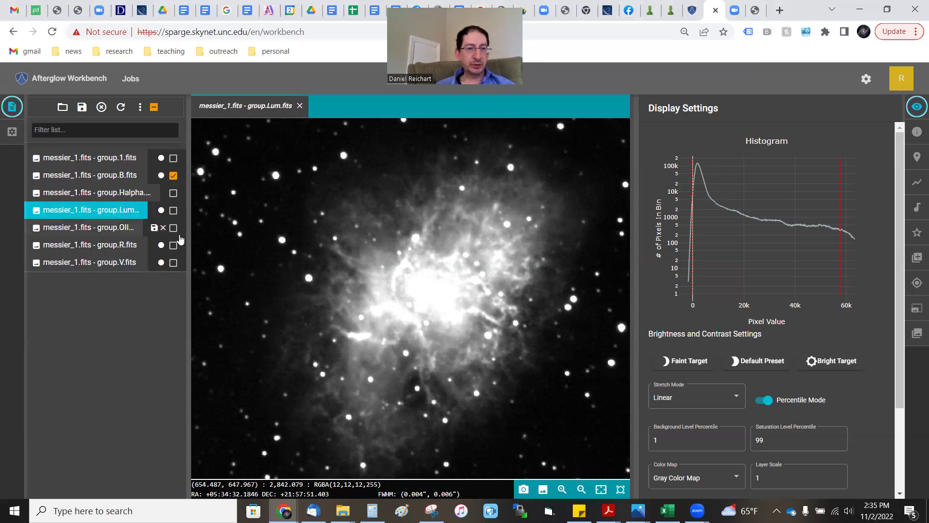
pyautogui.click(174, 262)
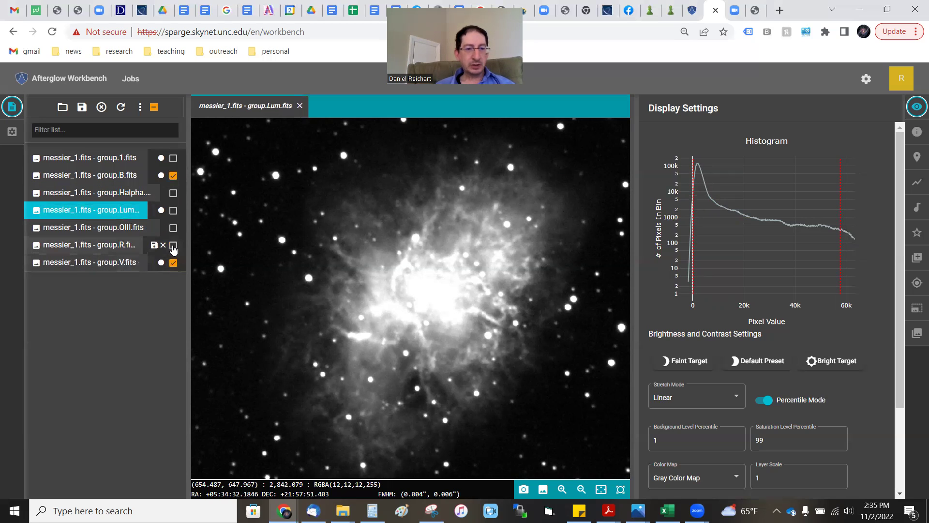
pyautogui.click(173, 246)
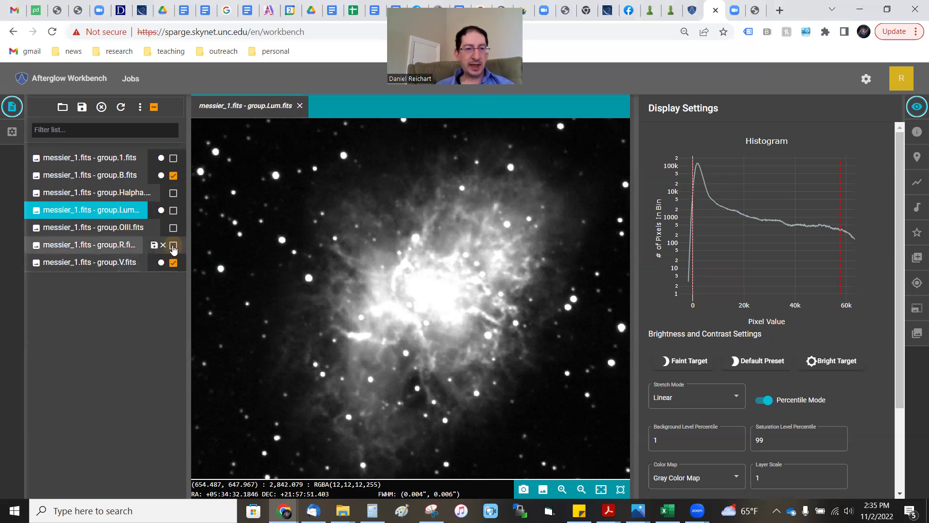
pyautogui.click(174, 210)
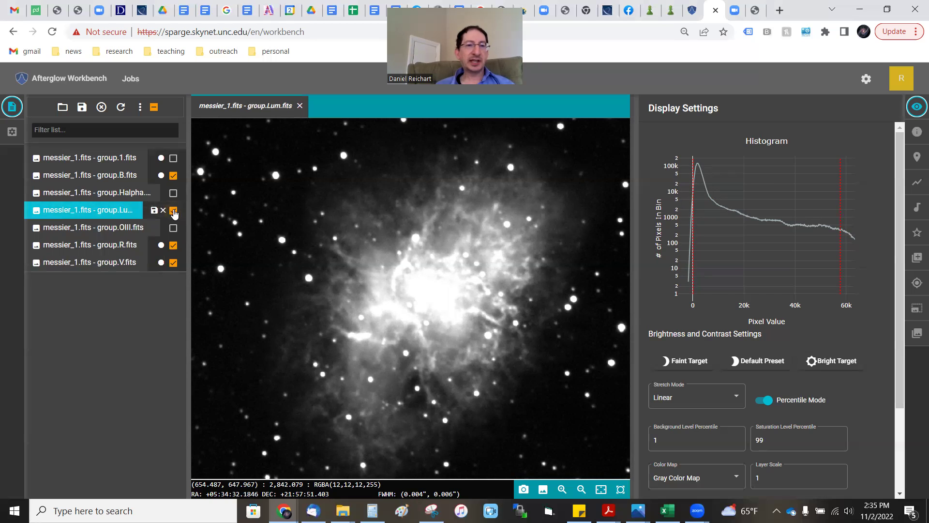
pyautogui.click(140, 109)
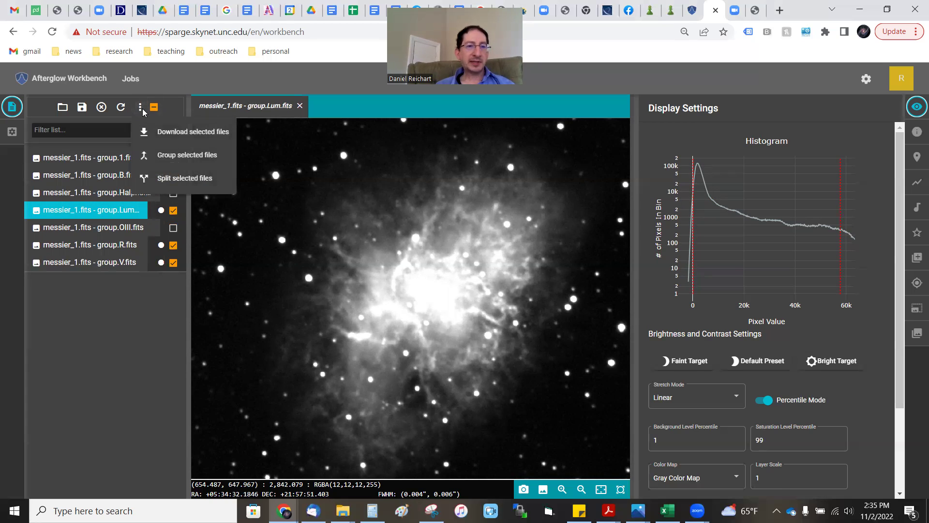
pyautogui.click(168, 158)
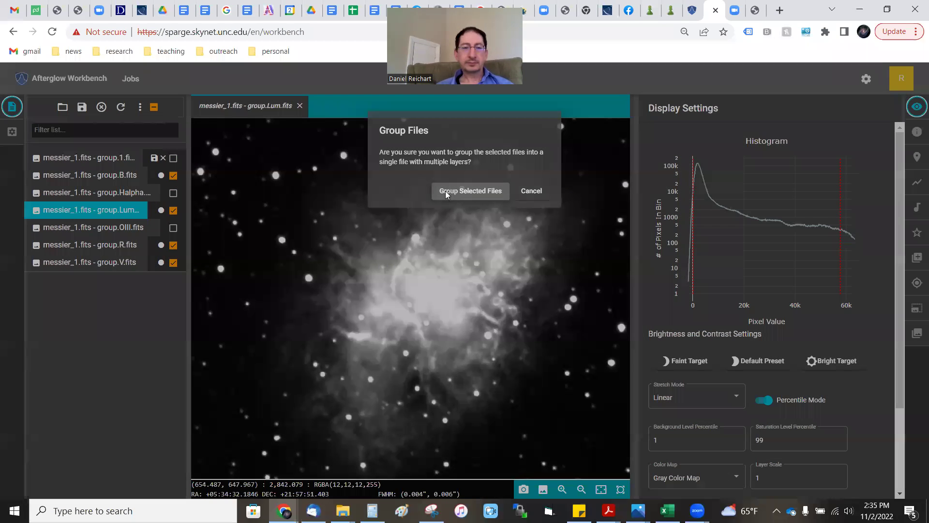
pyautogui.click(445, 193)
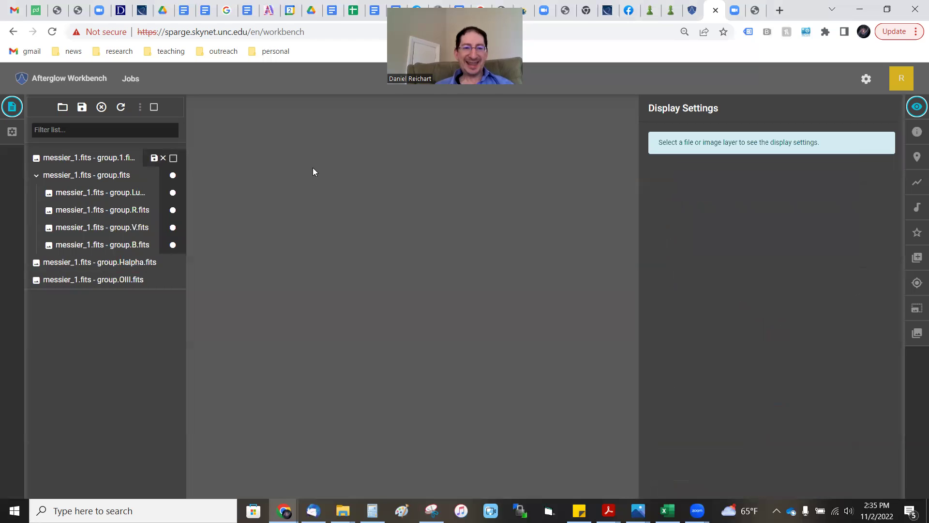
# - Open messier_1.fits - group.fits as a composite image
pyautogui.click(100, 177)
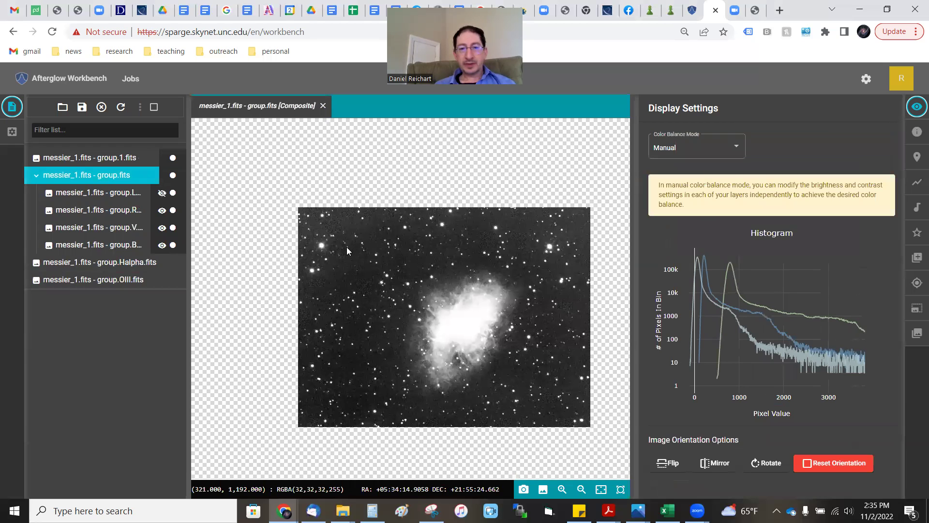
pyautogui.rightClick(434, 287)
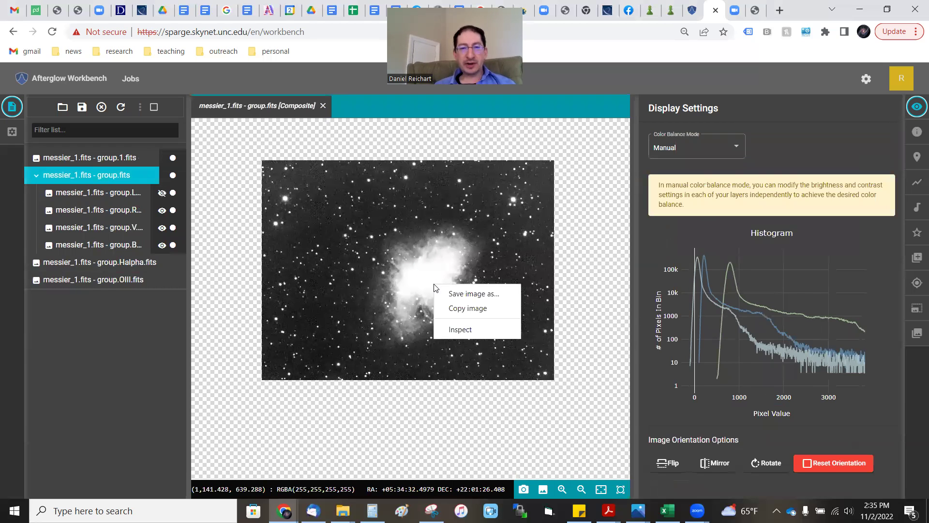
pyautogui.click(411, 284)
pyautogui.scroll(5, 411, 284)
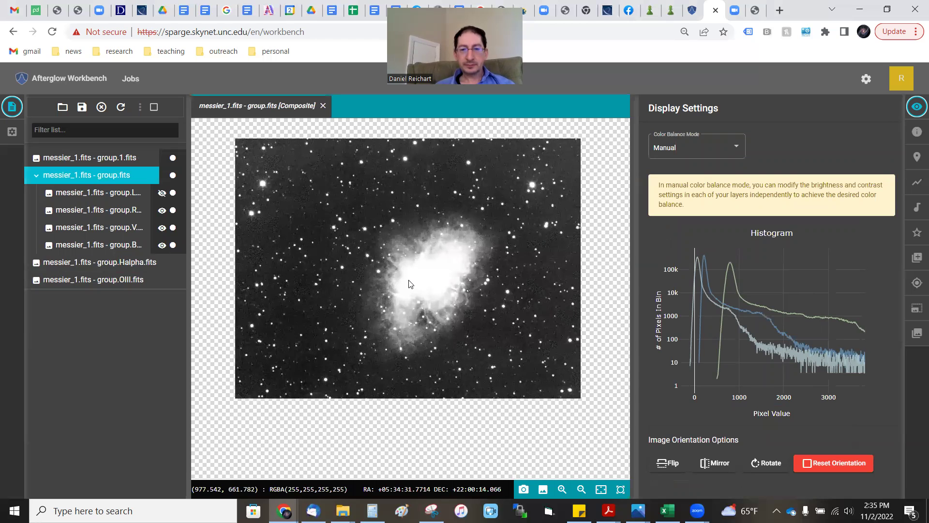
pyautogui.scroll(2, 411, 284)
# - Make the Lum layer visible and move the R layer below the V layer
pyautogui.click(163, 194)
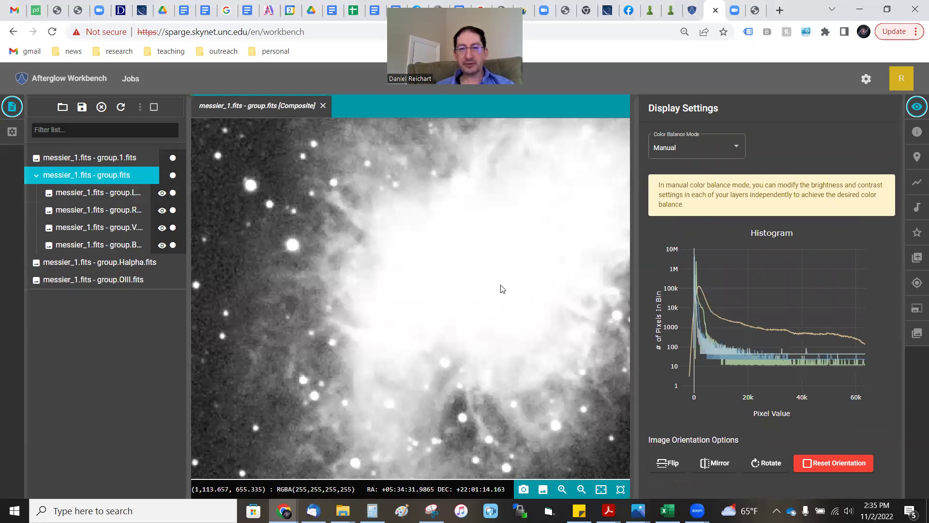
pyautogui.scroll(-5, 502, 289)
pyautogui.scroll(6, 501, 289)
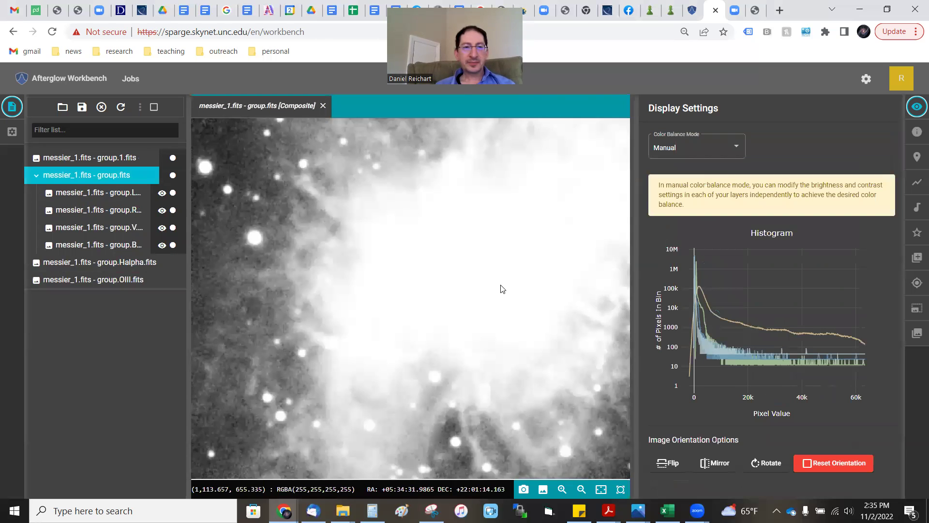
pyautogui.scroll(1, 502, 289)
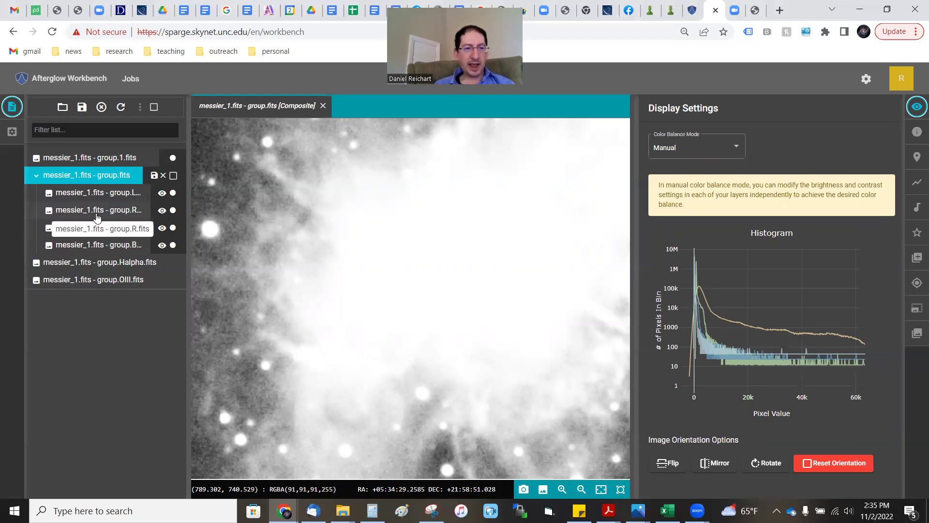
pyautogui.moveTo(92, 215); pyautogui.dragTo(91, 232)
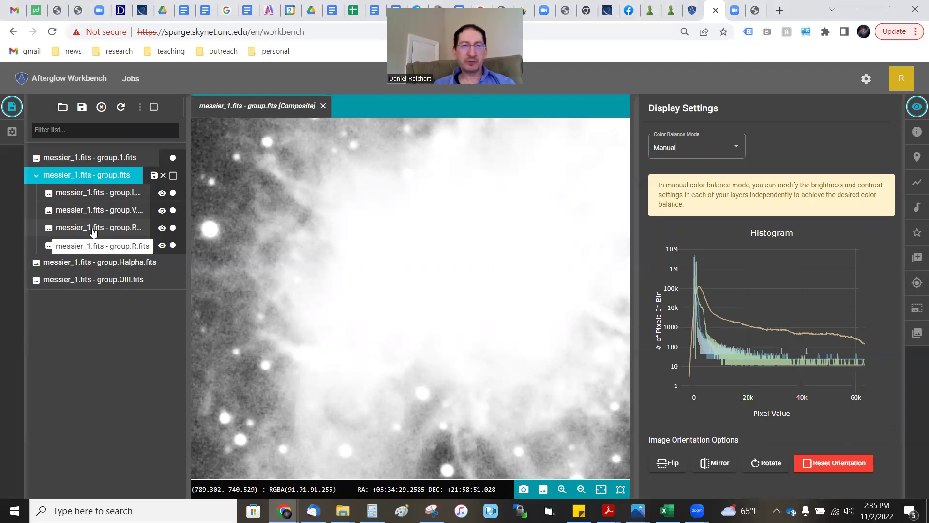
# - Assign green, red and blue colour maps to the V, R and B layers
pyautogui.rightClick(119, 215)
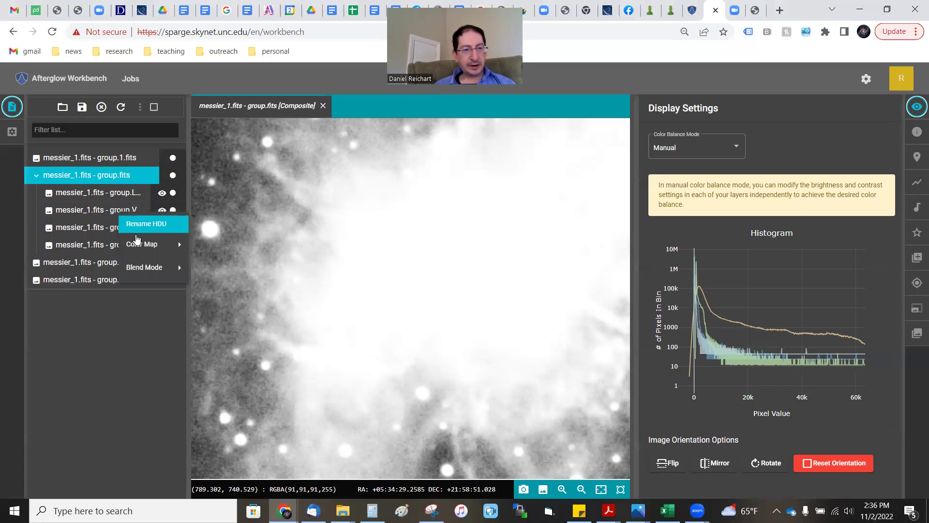
pyautogui.moveTo(164, 244)
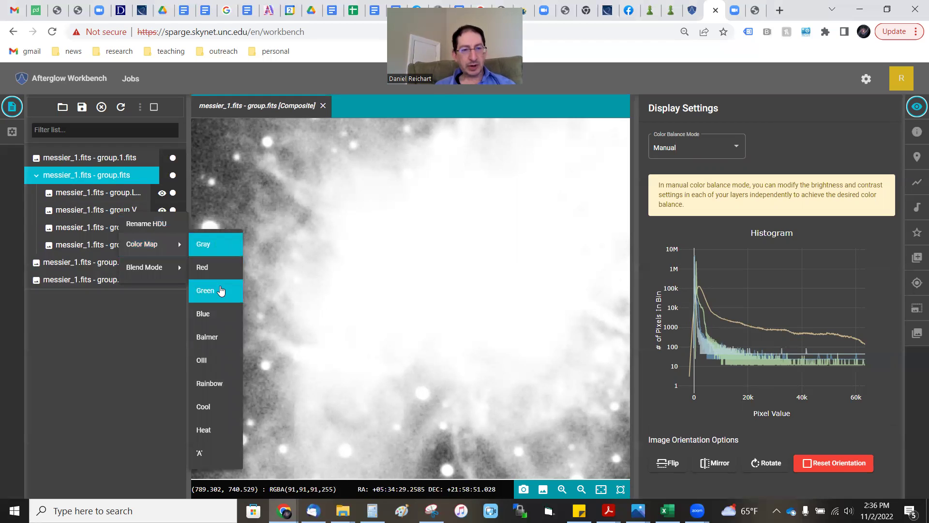
pyautogui.click(220, 287)
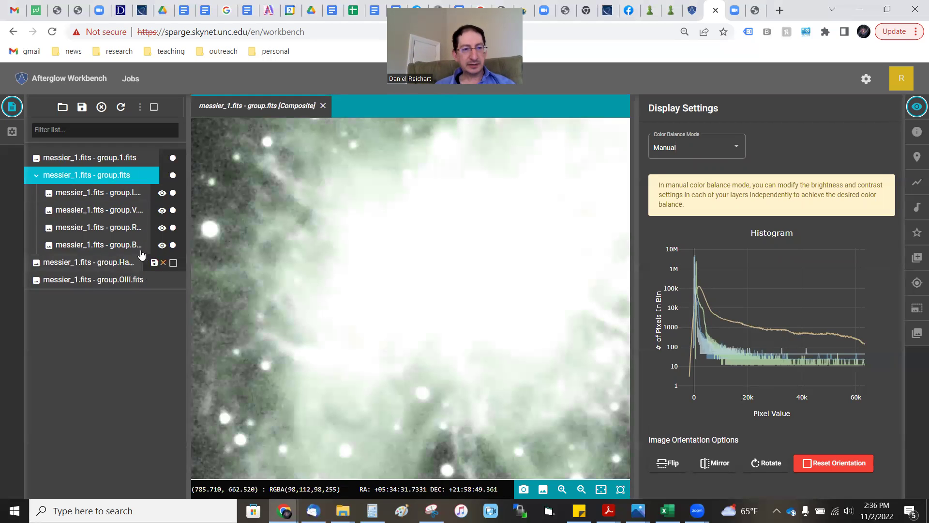
pyautogui.rightClick(118, 232)
pyautogui.moveTo(140, 261)
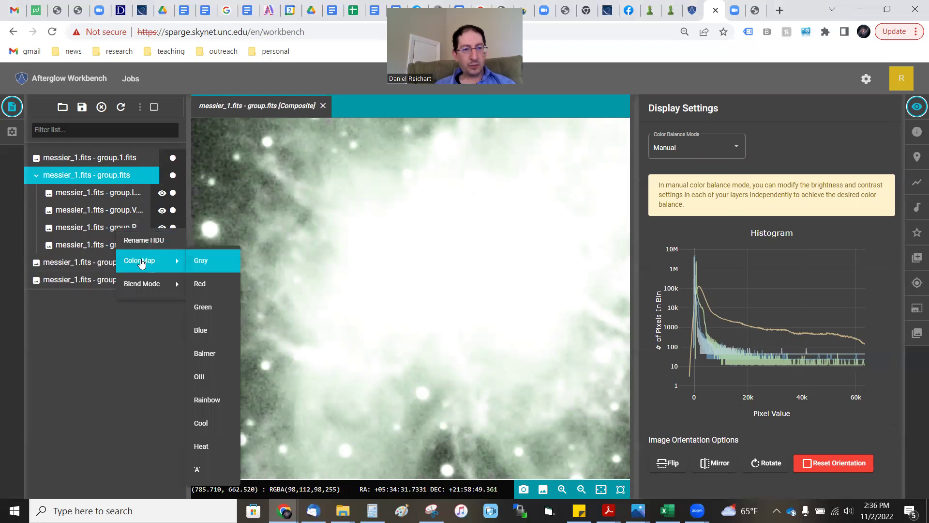
pyautogui.click(202, 282)
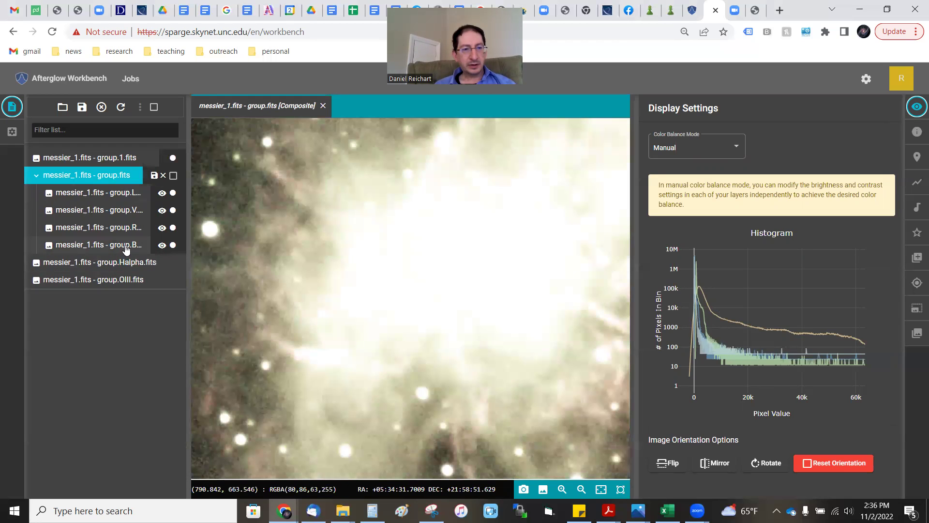
pyautogui.rightClick(124, 245)
pyautogui.moveTo(146, 277)
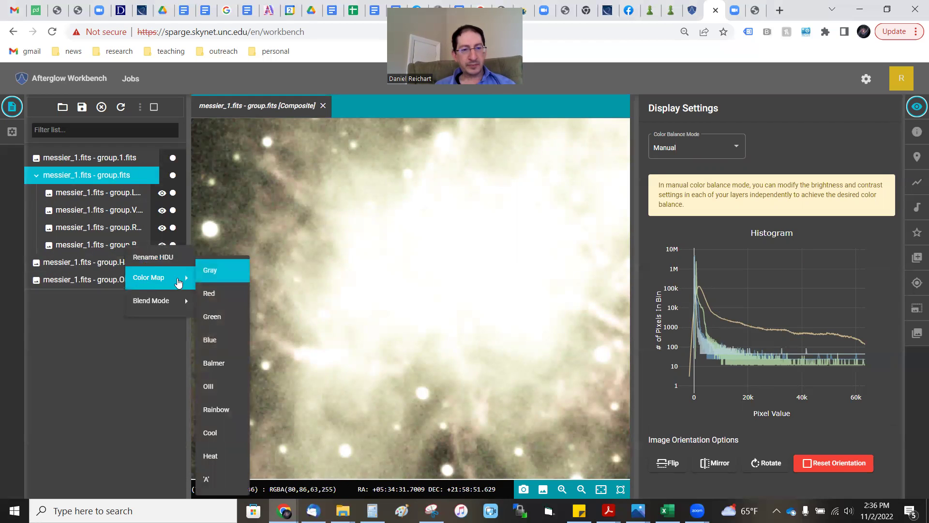
pyautogui.click(217, 336)
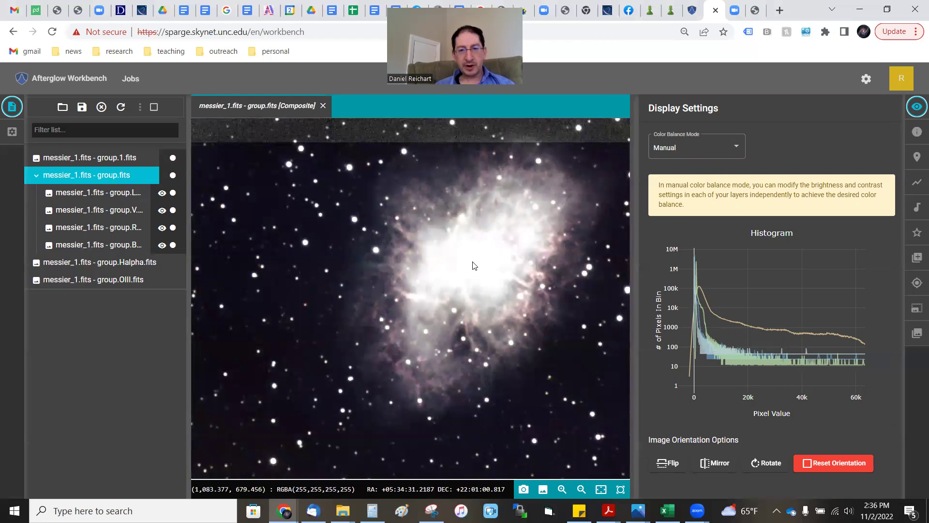
# - Reframe the composite on the nebula and toggle the Lum layer off and on to compare
pyautogui.scroll(1, 474, 265)
pyautogui.moveTo(474, 265); pyautogui.dragTo(342, 287)
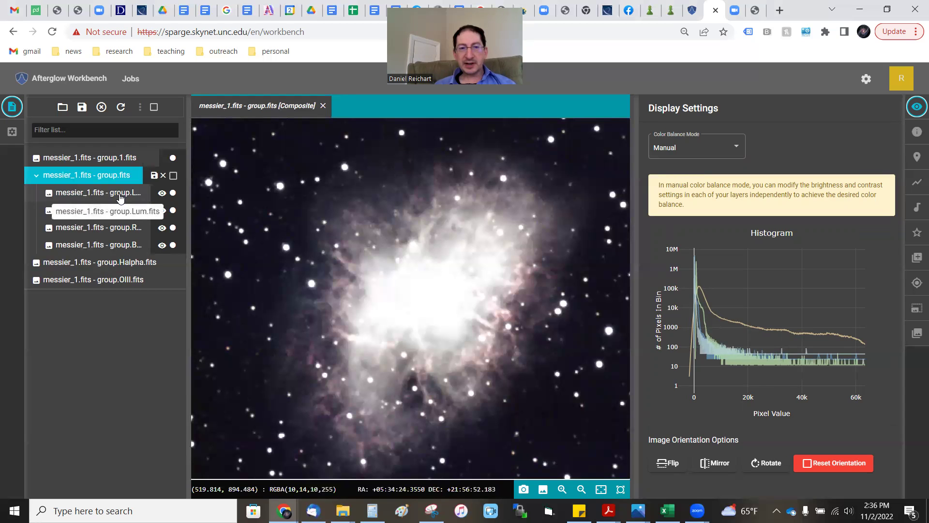
pyautogui.click(162, 193)
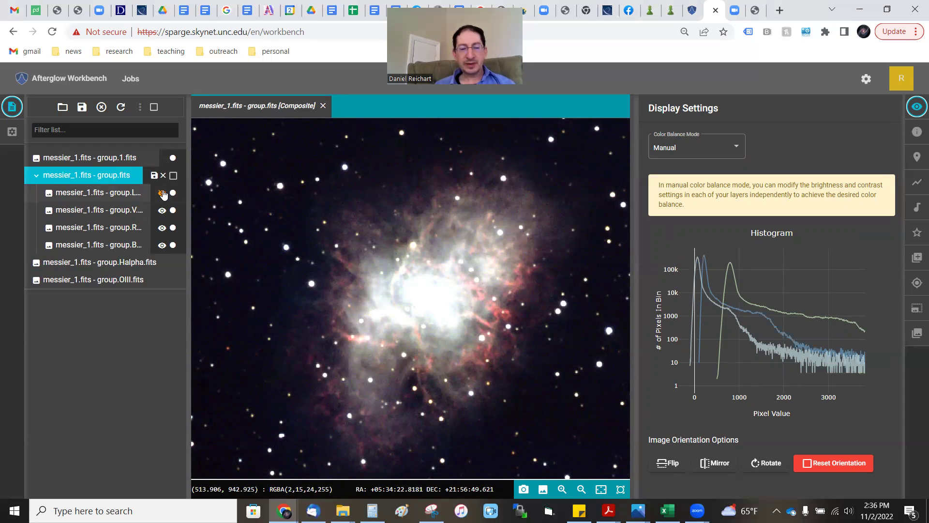
pyautogui.click(162, 193)
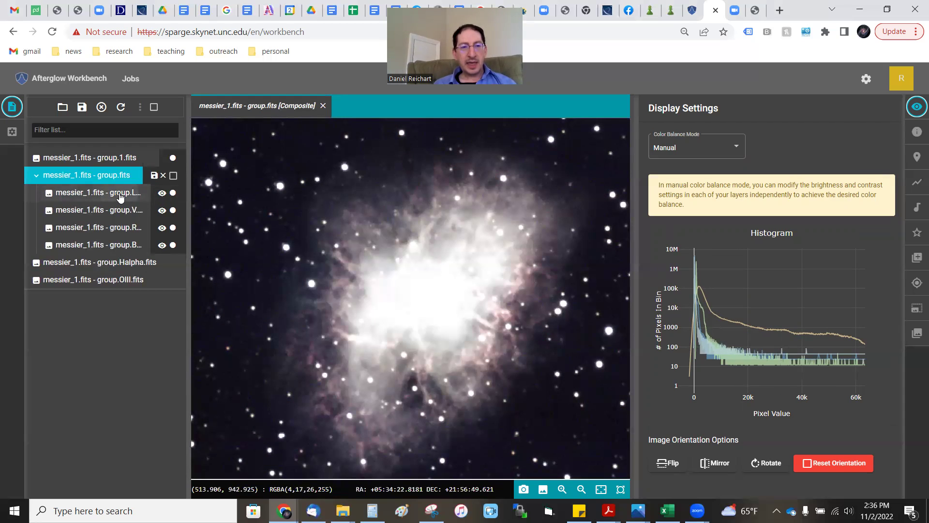
# - Set the Lum layer's blend mode to Luminosity
pyautogui.rightClick(121, 196)
pyautogui.moveTo(151, 231)
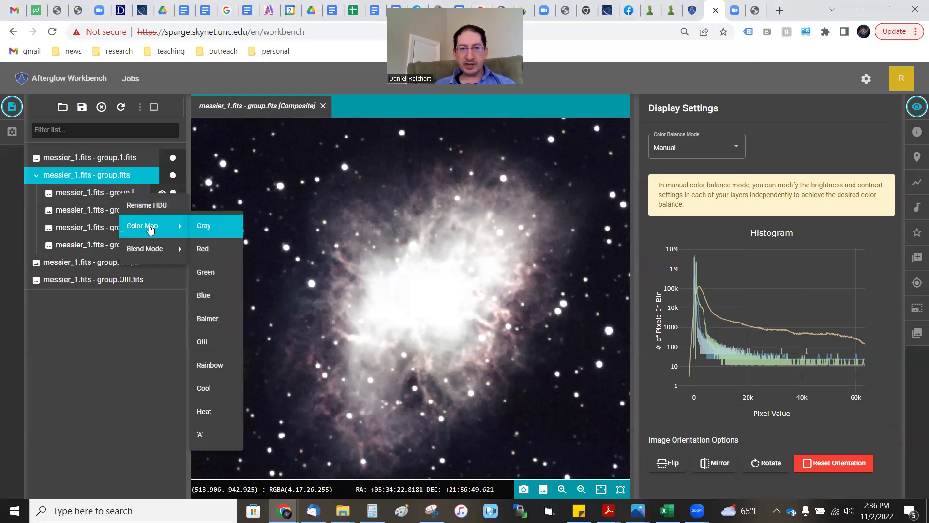
pyautogui.moveTo(152, 254)
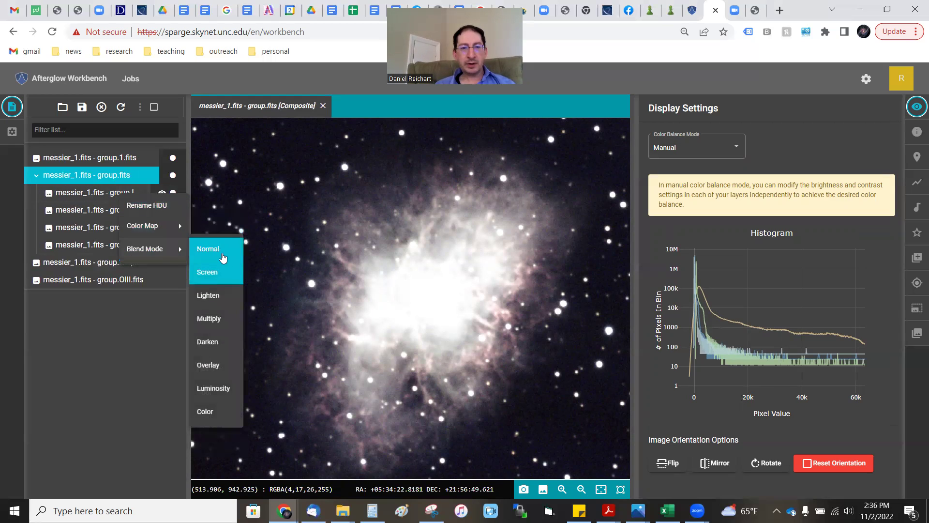
pyautogui.click(218, 387)
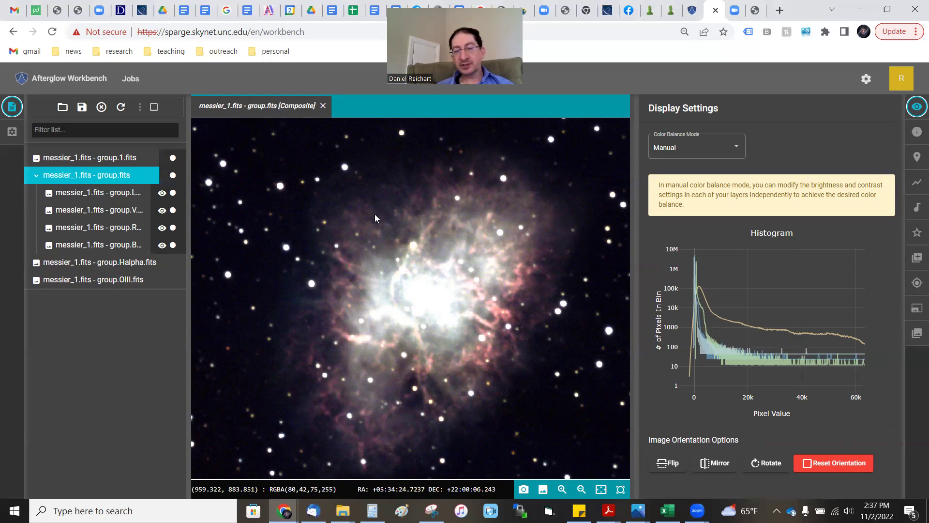
# - Toggle the L layer off and on three times to compare, leaving it visible
pyautogui.click(164, 193)
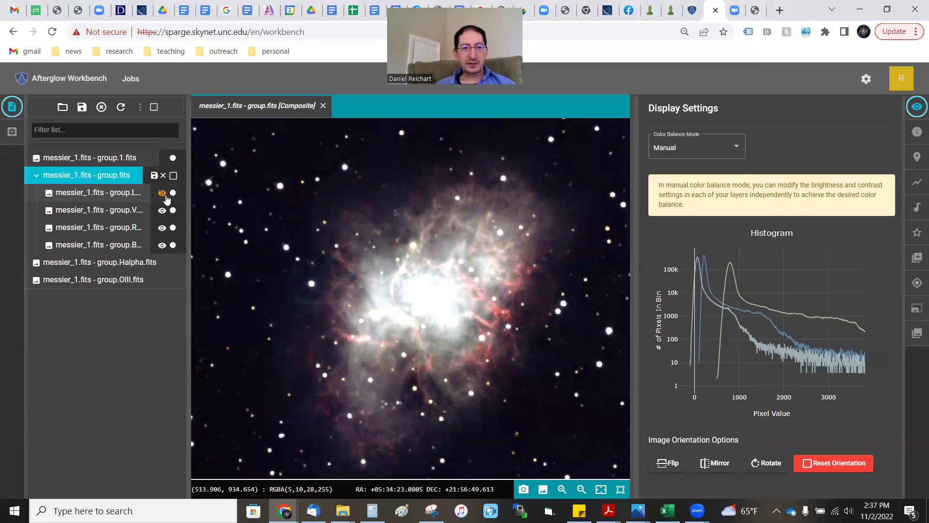
pyautogui.click(166, 198)
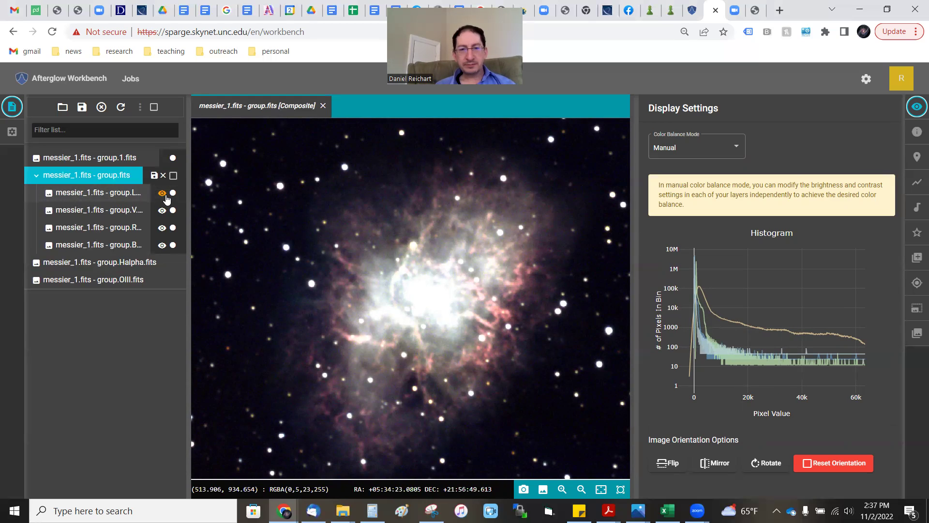
pyautogui.click(166, 197)
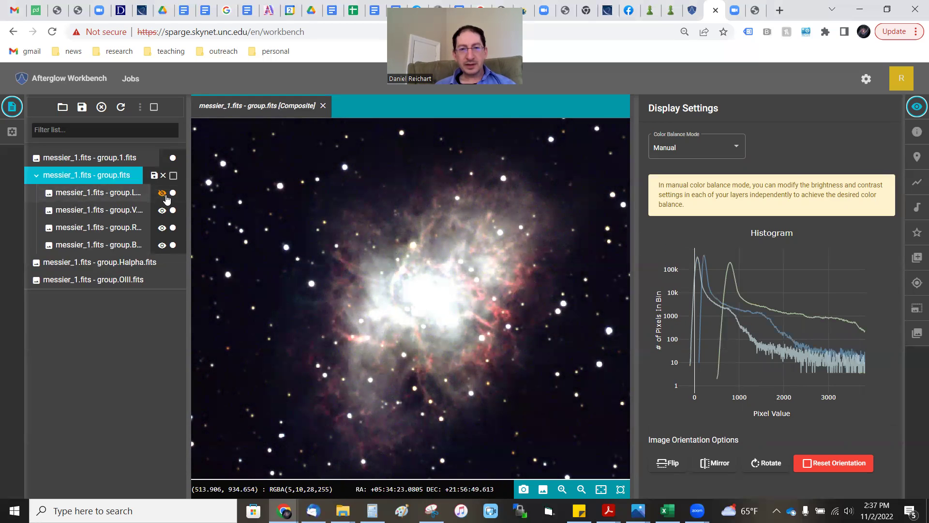
pyautogui.click(166, 197)
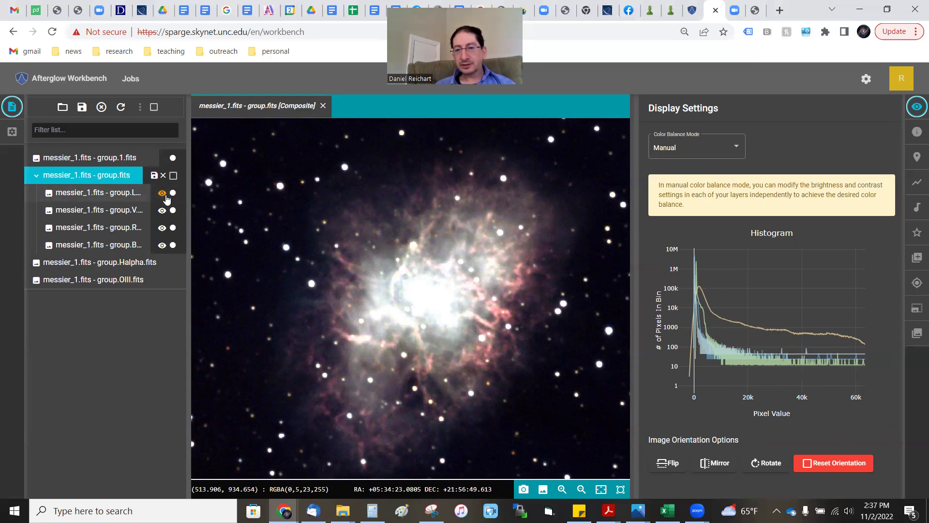
pyautogui.click(166, 197)
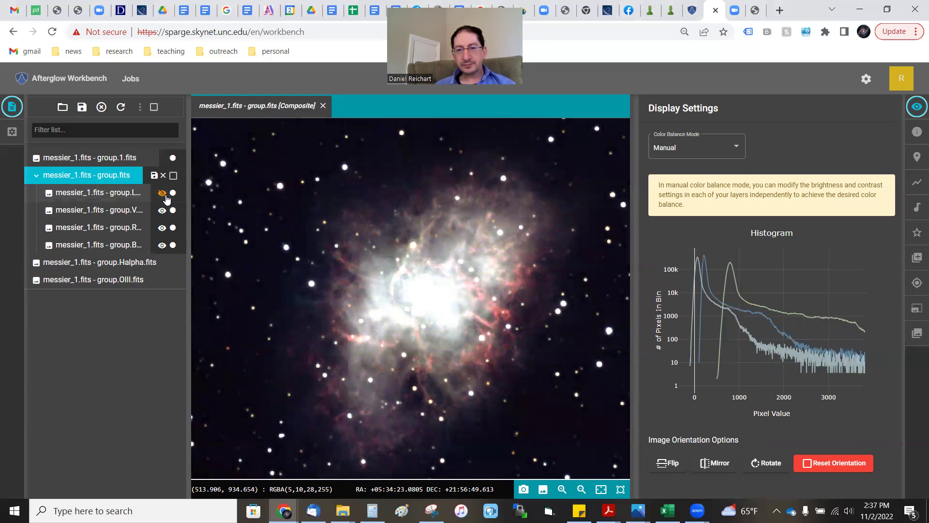
pyautogui.click(166, 197)
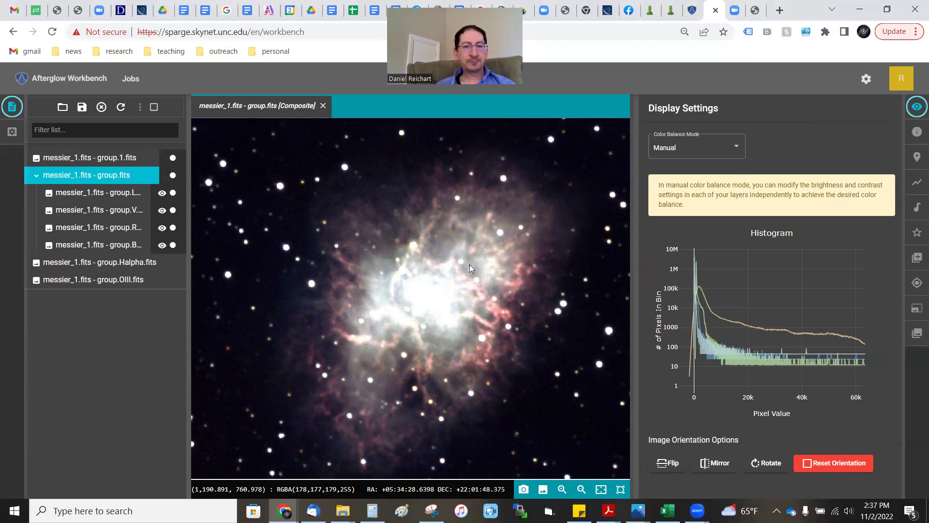
pyautogui.scroll(-3, 470, 264)
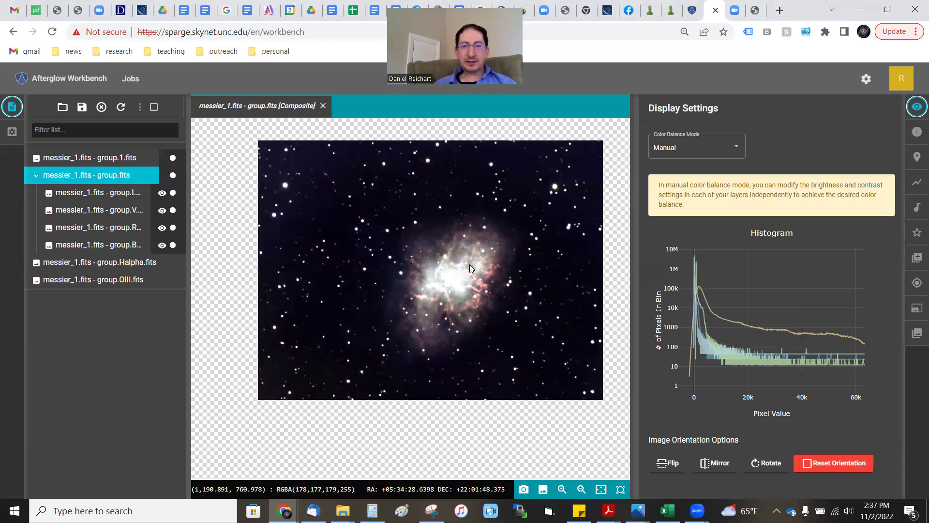
pyautogui.scroll(1, 470, 264)
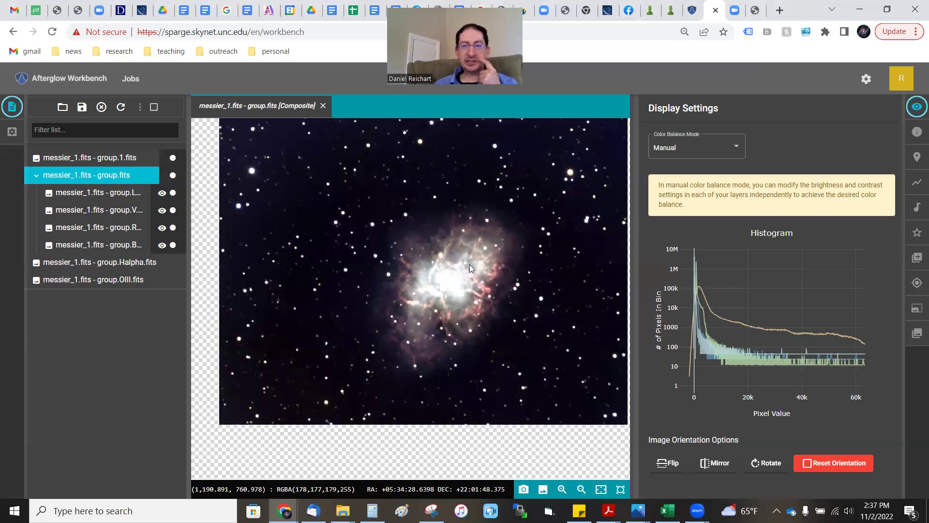
pyautogui.scroll(1, 470, 264)
# - Set Color Balance Mode to Percentile and review the 1–99 percentile brightness settings
pyautogui.click(707, 153)
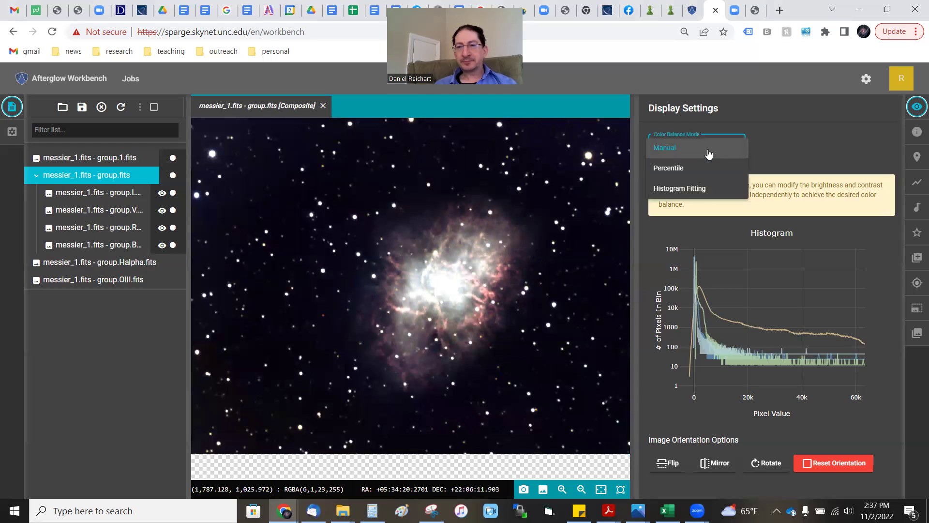
pyautogui.click(678, 168)
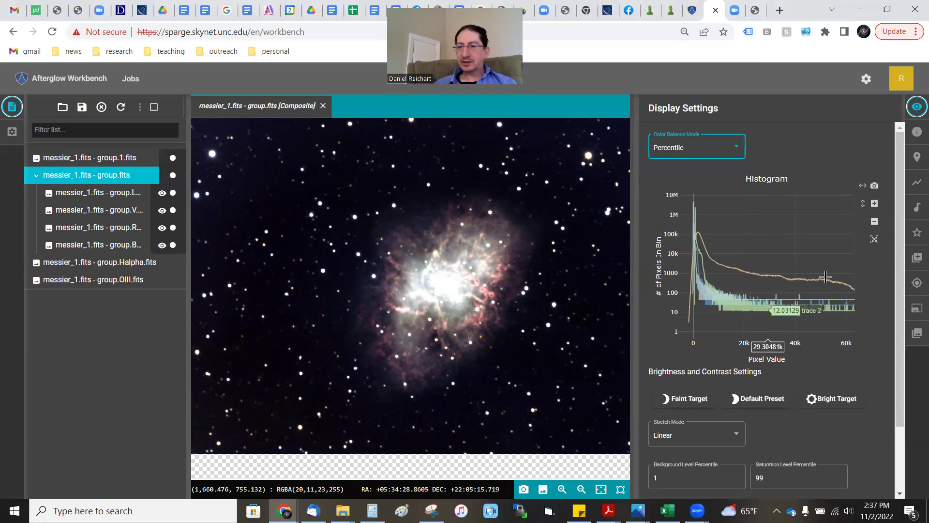
pyautogui.scroll(-2, 896, 258)
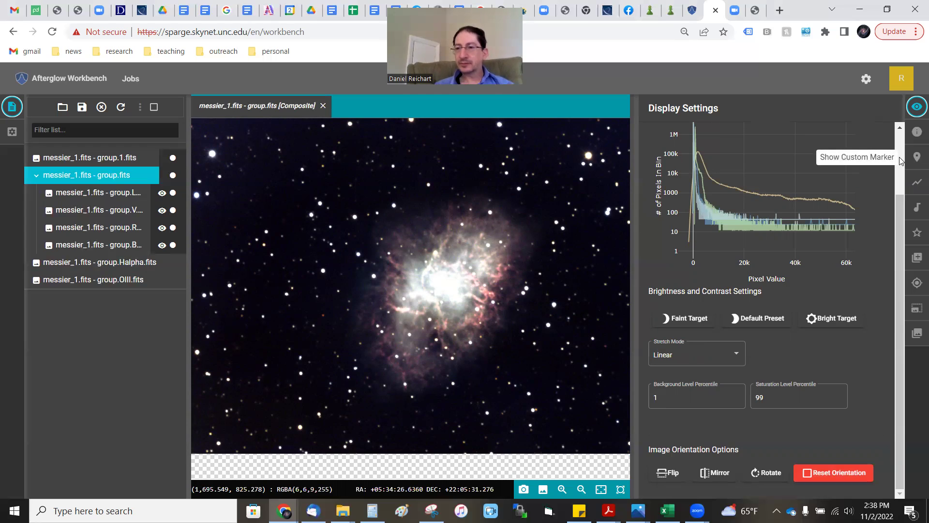
pyautogui.scroll(2, 900, 145)
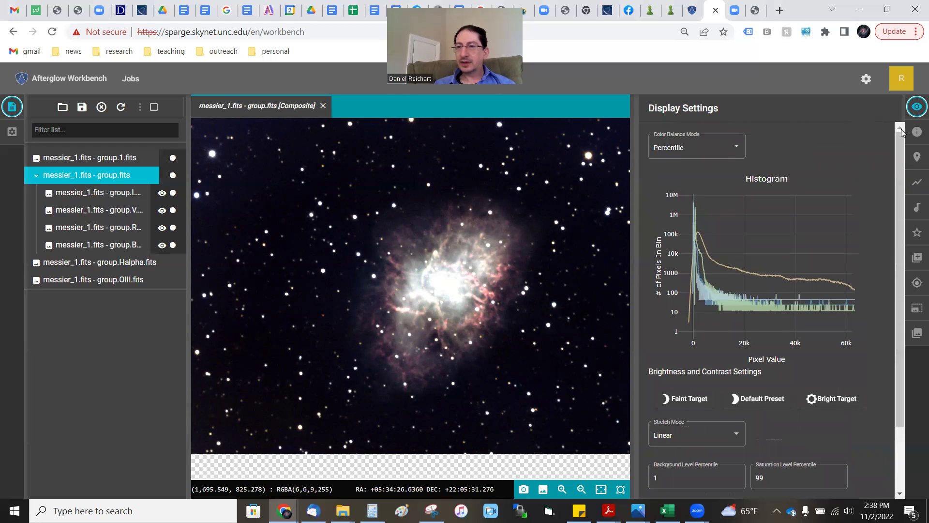
# - Switch colour balancing to Histogram Fitting and open its fitting tools
pyautogui.click(697, 149)
pyautogui.click(686, 169)
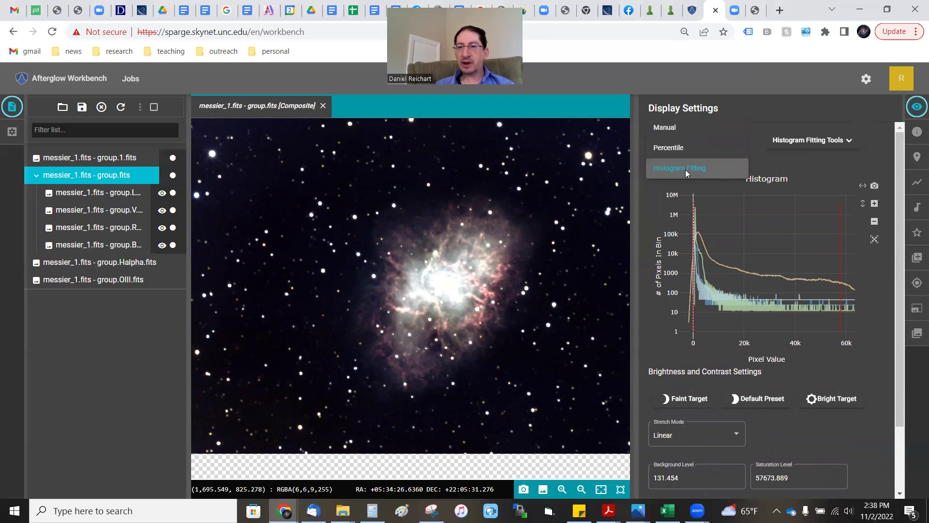
pyautogui.click(796, 145)
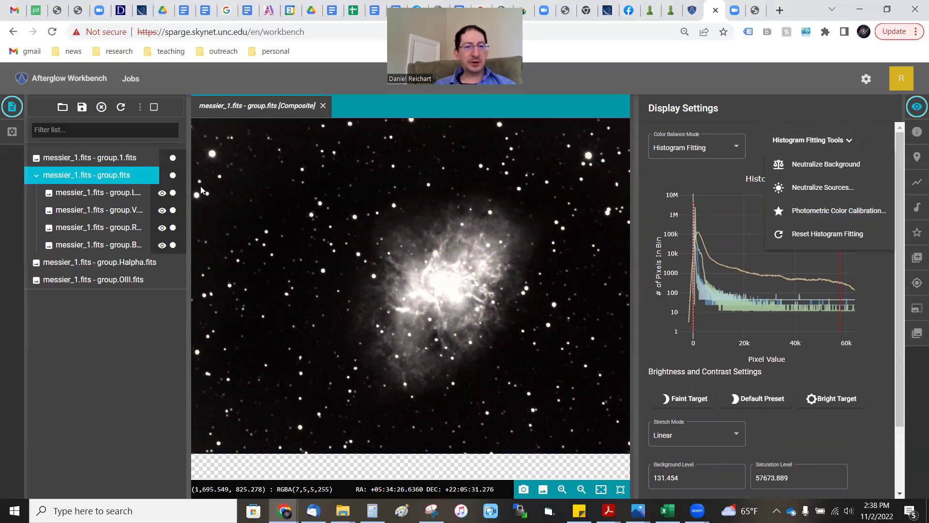
# - Hide the L layer, apply the default brightness-contrast preset, and view group.R.fits alone
pyautogui.click(163, 195)
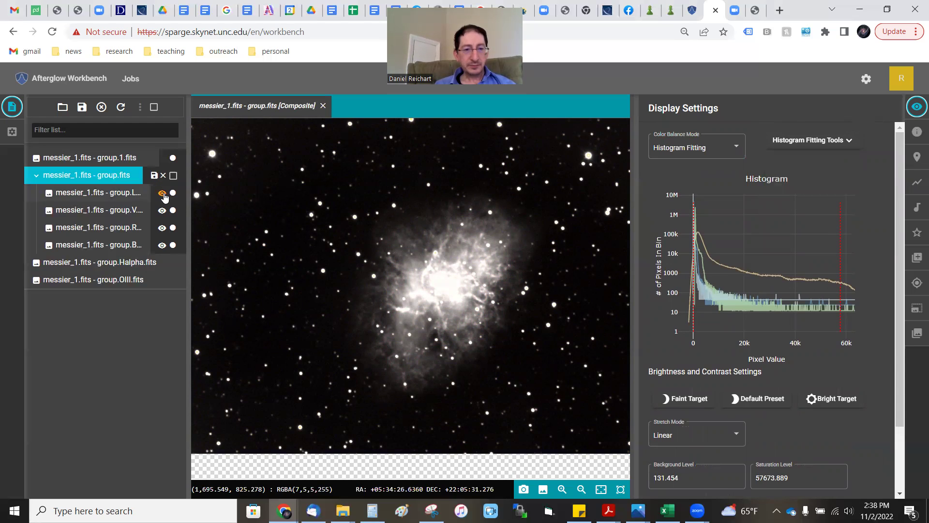
pyautogui.click(162, 194)
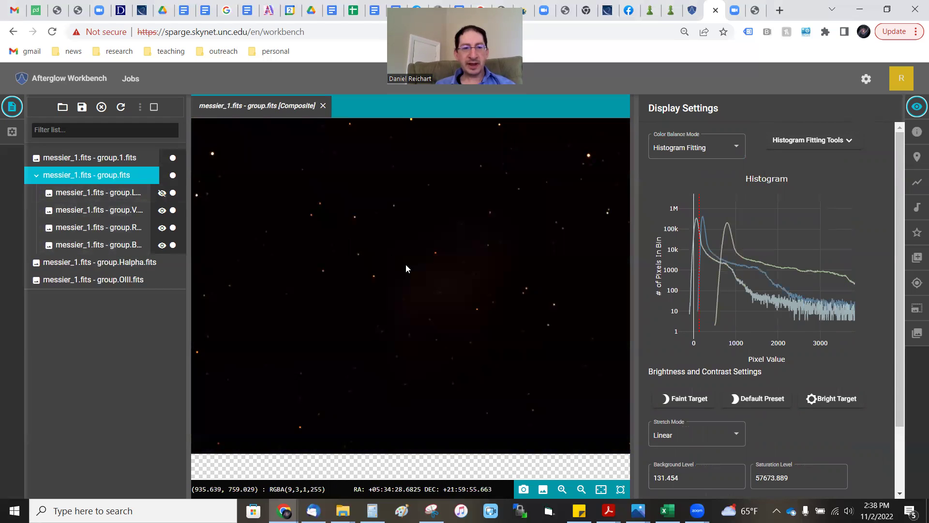
pyautogui.click(763, 400)
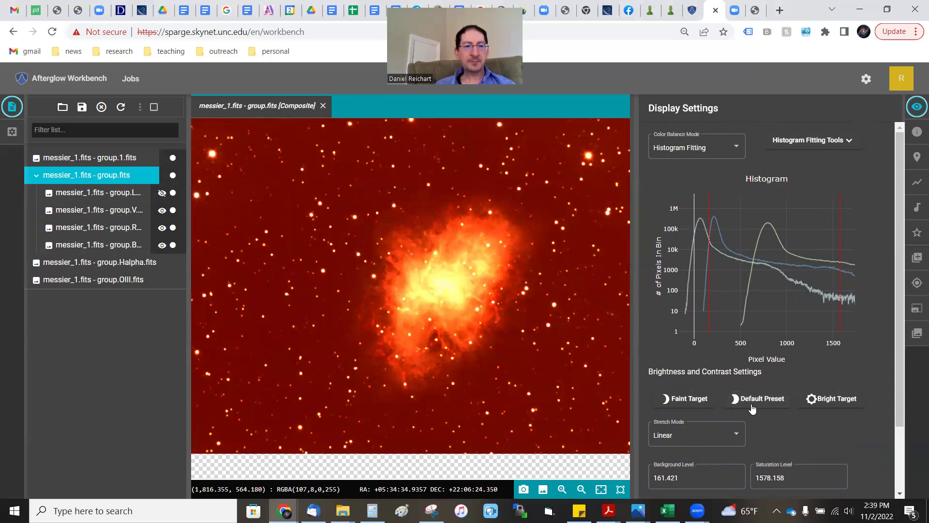
pyautogui.click(162, 193)
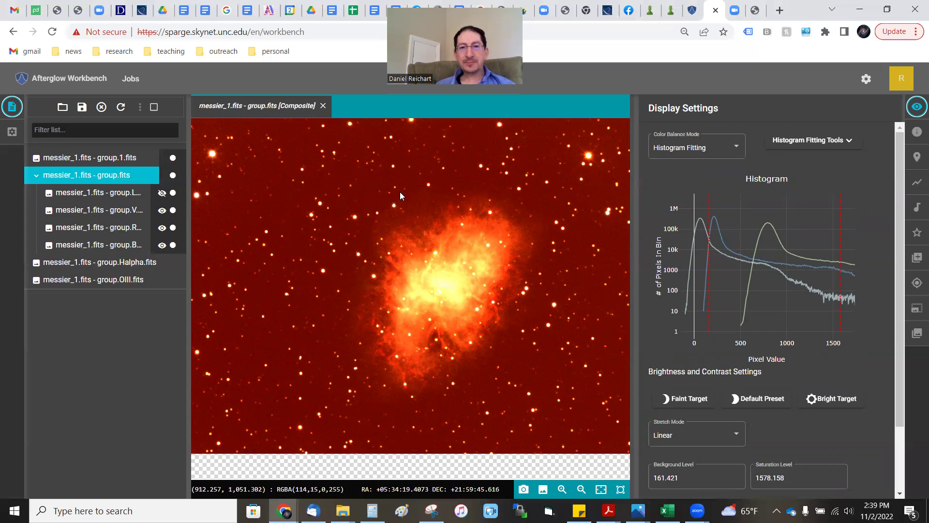
pyautogui.click(96, 227)
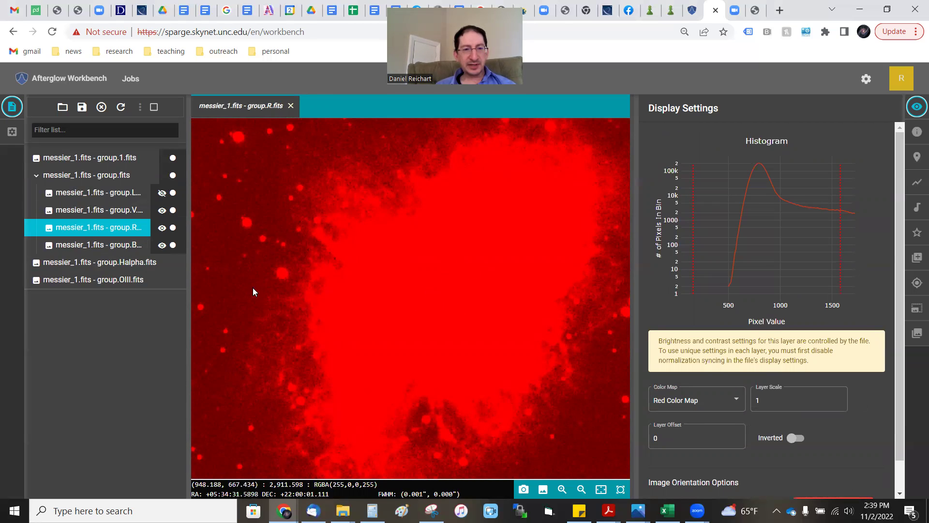
# - View group.B.fits alone, then return to the group.fits composite
pyautogui.click(97, 244)
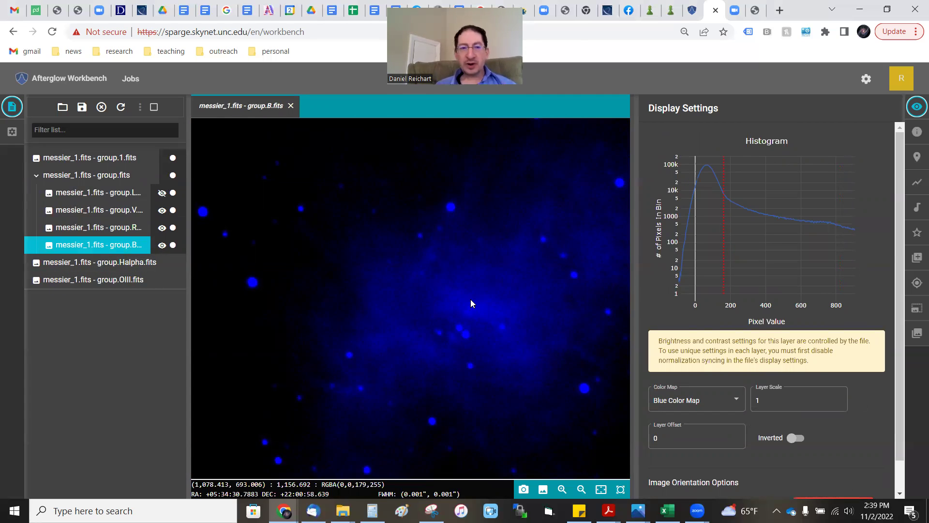
pyautogui.click(107, 177)
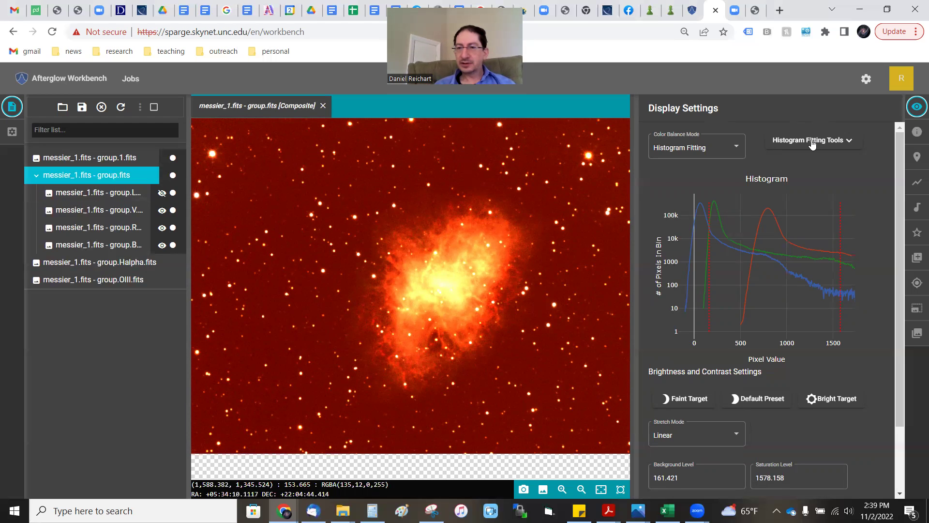
# - Run Photometric Color Calibration, measure zero points from field stars, and apply it with background neutralized
pyautogui.click(795, 144)
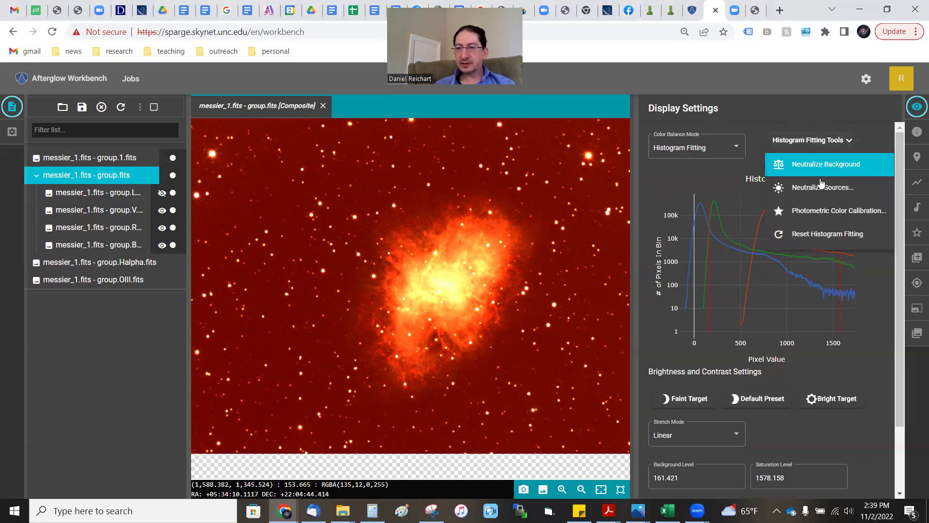
pyautogui.click(828, 217)
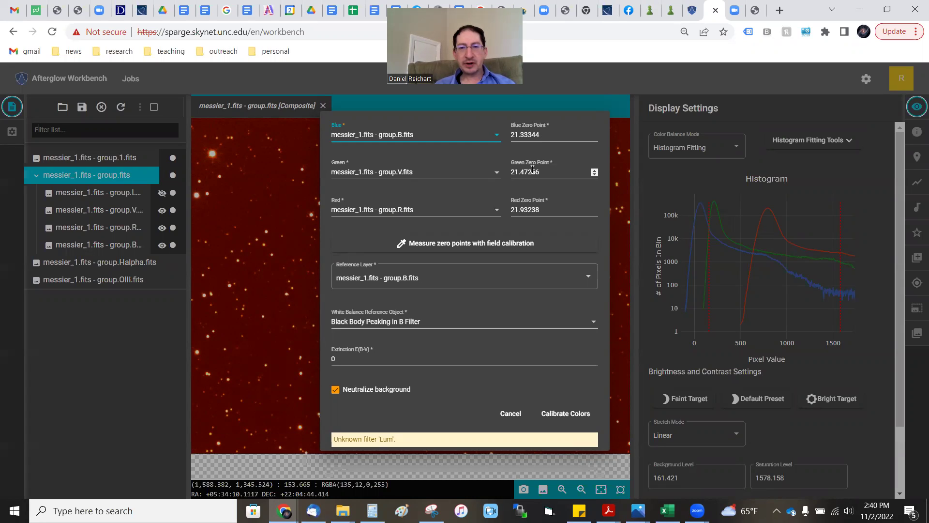
pyautogui.click(480, 243)
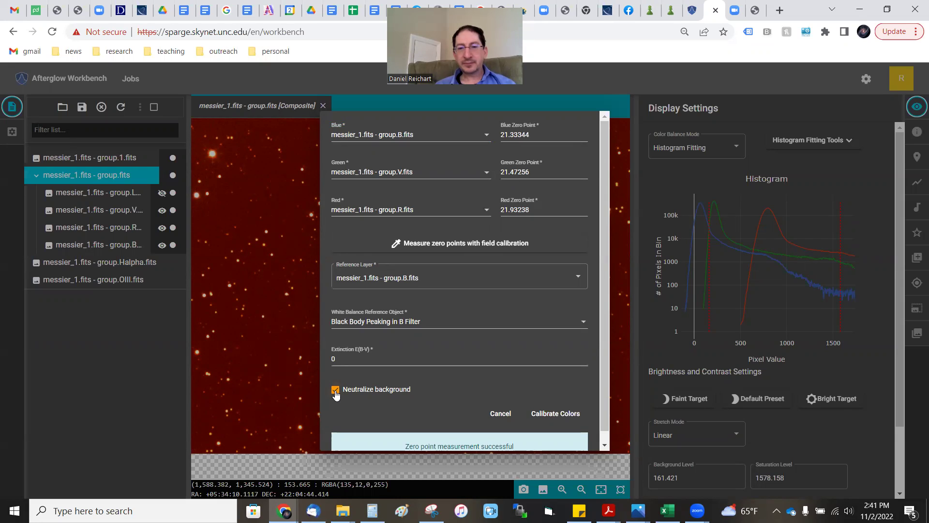
pyautogui.click(557, 412)
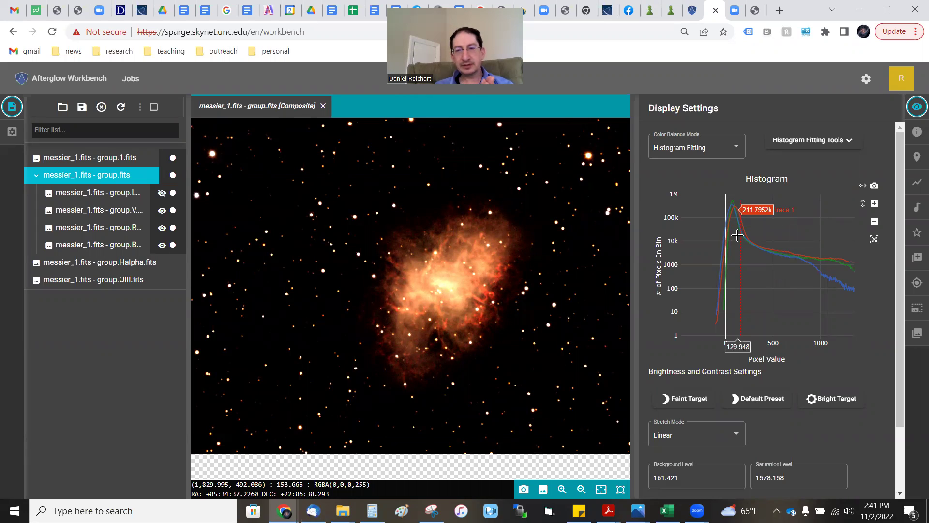
# - Autoscale the histogram and apply the Default Preset, giving background 29.028 and saturation 1208.351
pyautogui.doubleClick(702, 283)
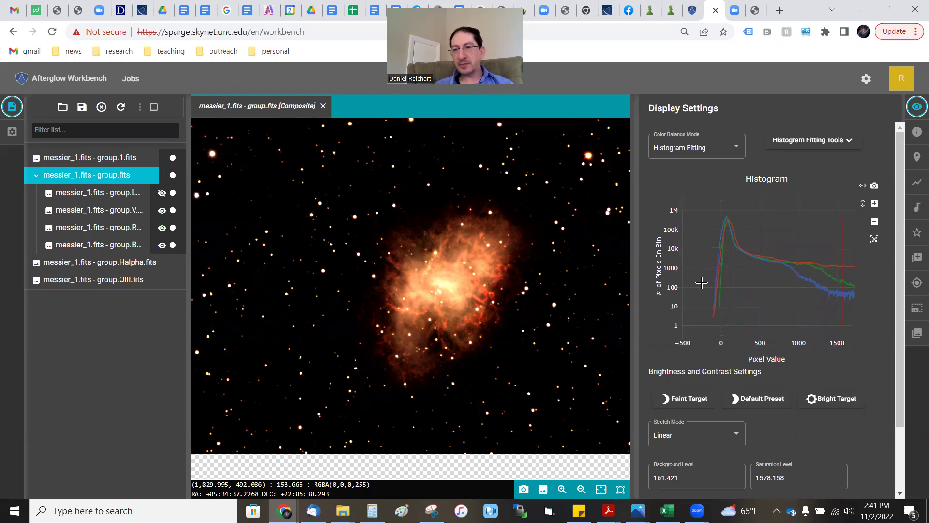
pyautogui.scroll(-5, 701, 283)
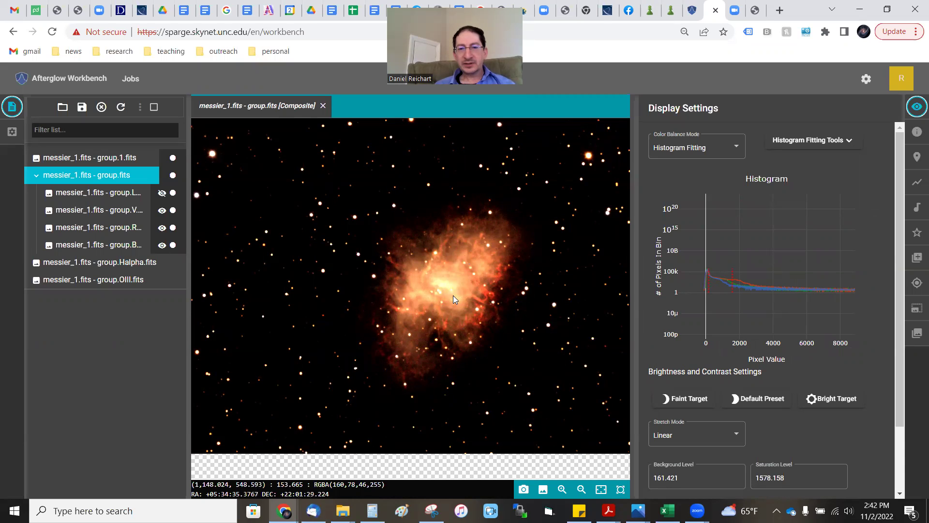
pyautogui.scroll(3, 443, 283)
pyautogui.scroll(-2, 443, 283)
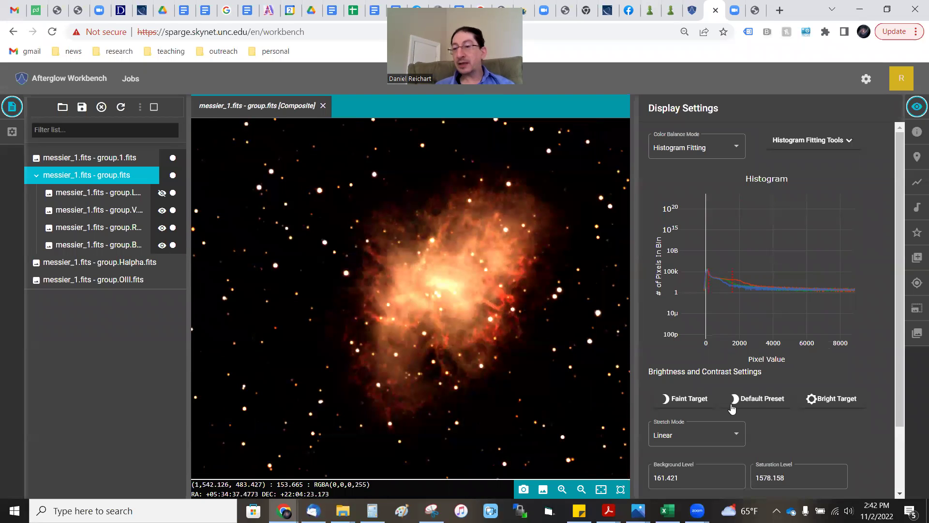
pyautogui.click(762, 399)
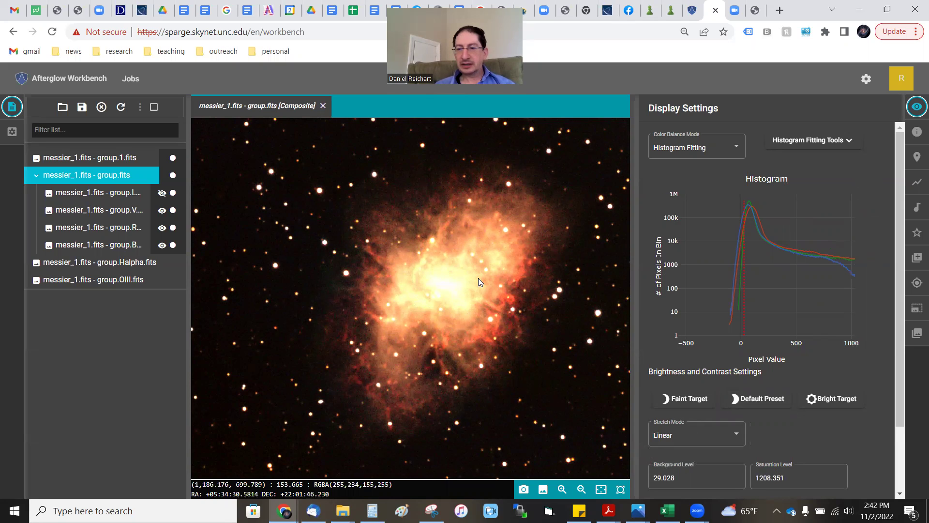
pyautogui.moveTo(478, 278); pyautogui.dragTo(433, 288)
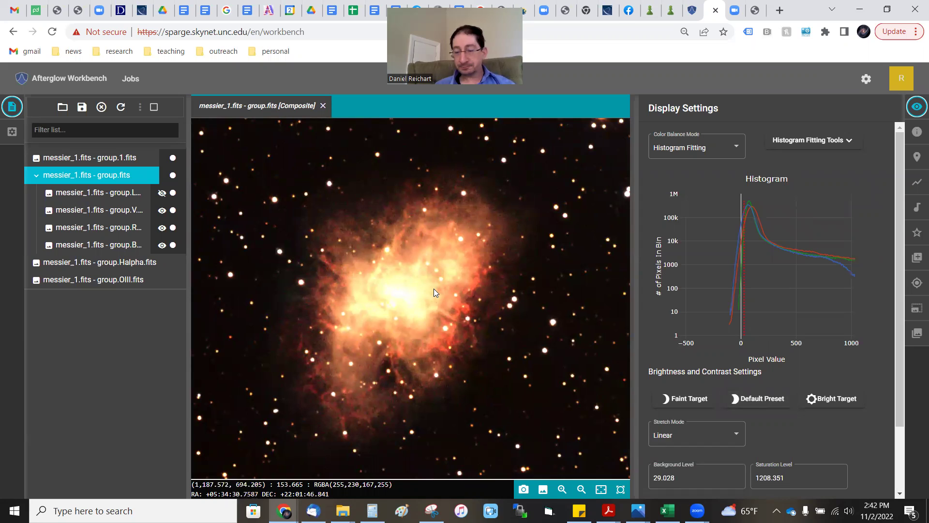
# - Set Stretch Mode to Midtone and apply the Default Preset, giving a midtone level of 895.68
pyautogui.click(715, 434)
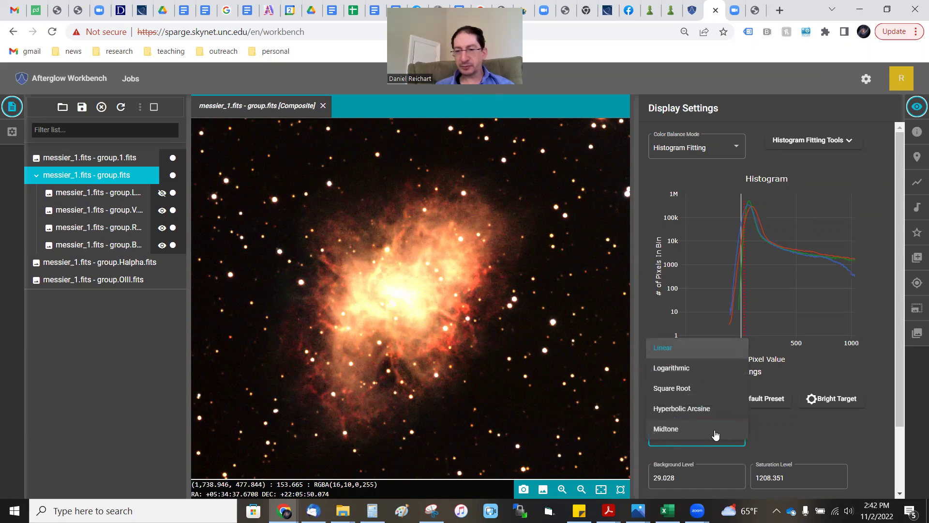
pyautogui.click(676, 432)
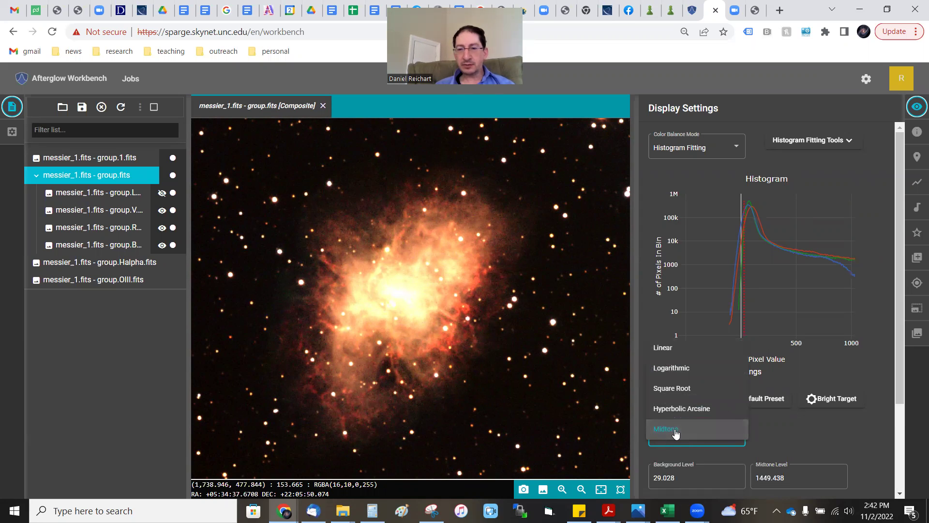
pyautogui.click(771, 401)
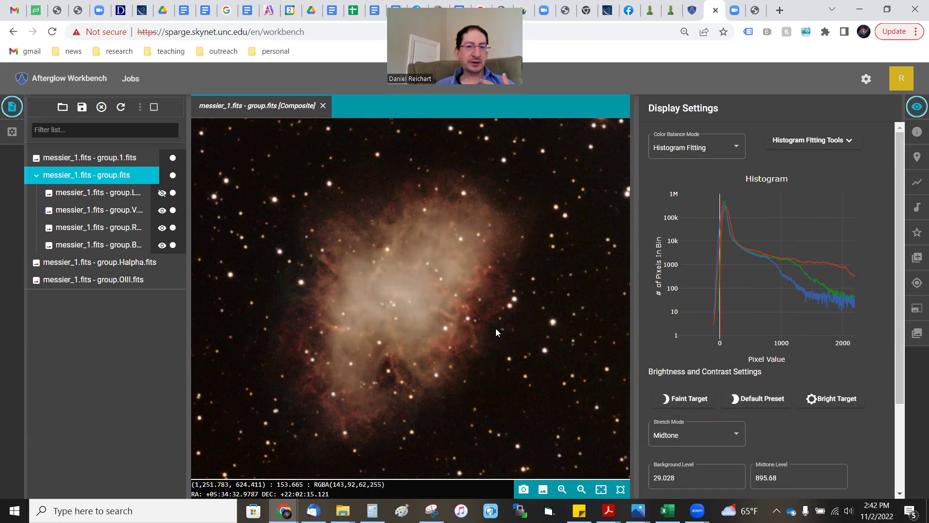
pyautogui.click(677, 434)
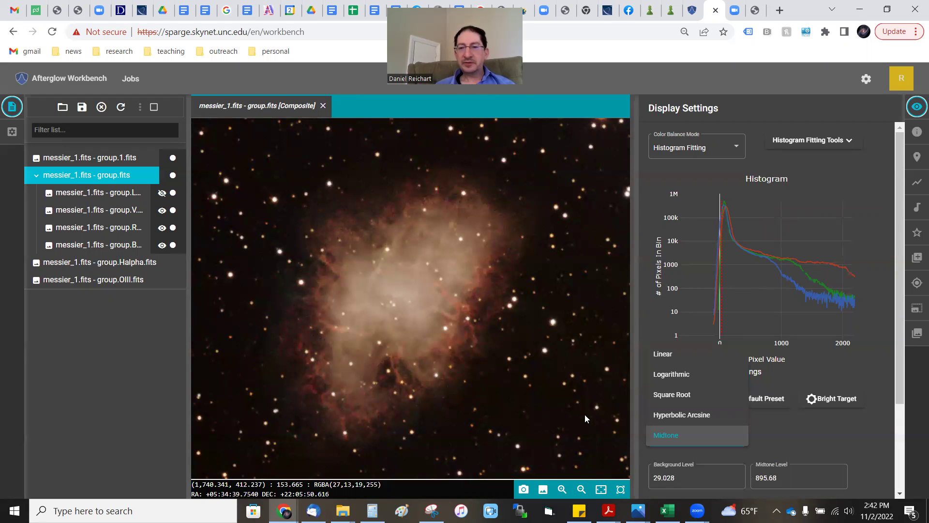
pyautogui.click(768, 435)
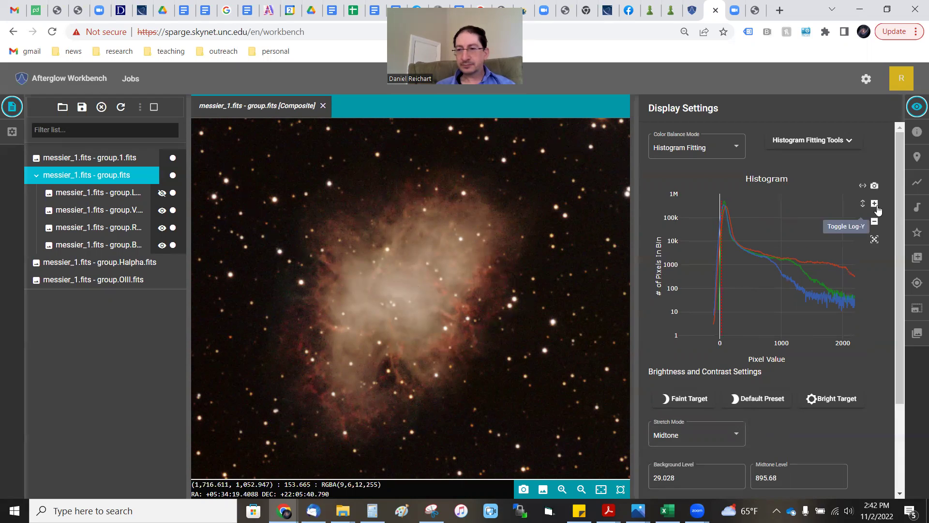
pyautogui.moveTo(900, 214); pyautogui.dragTo(893, 311)
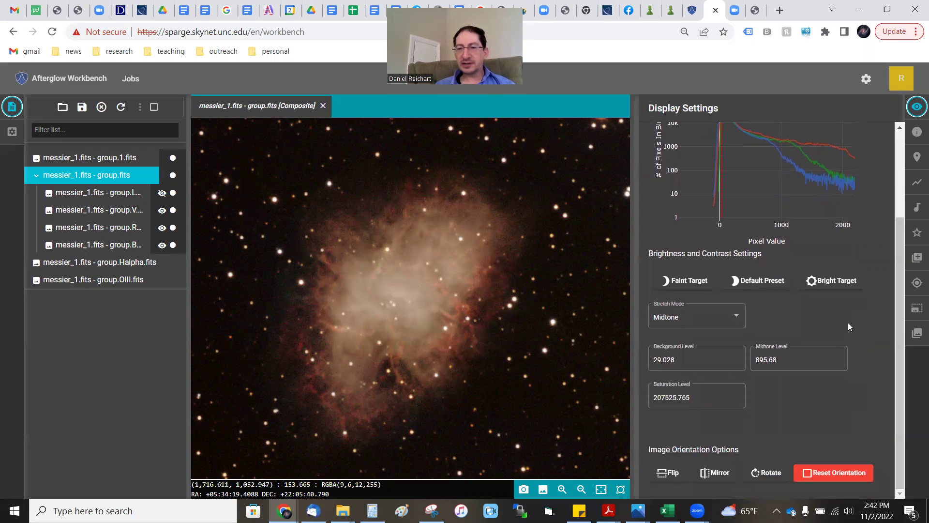
# - Nudge the Midtone Level value upward in small increments
pyautogui.click(837, 361)
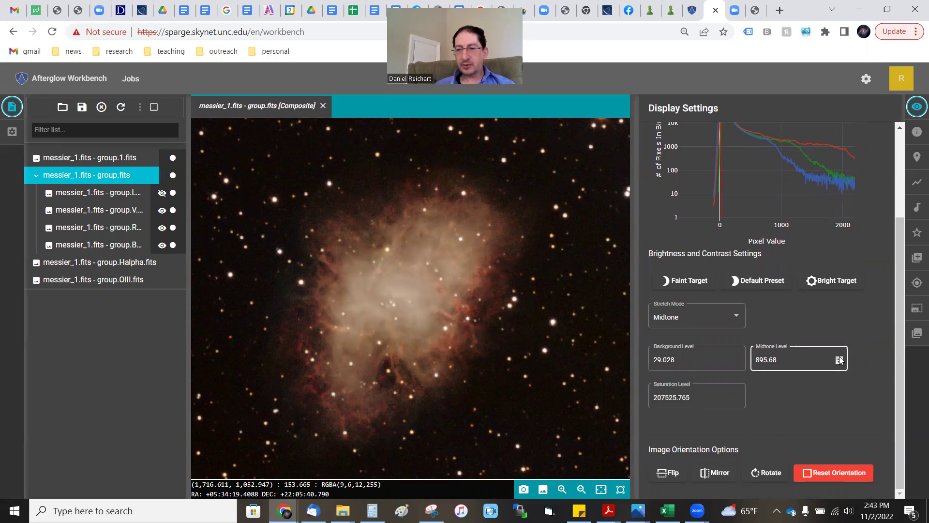
pyautogui.click(839, 358)
pyautogui.click(839, 359)
pyautogui.click(839, 358)
pyautogui.click(839, 358)
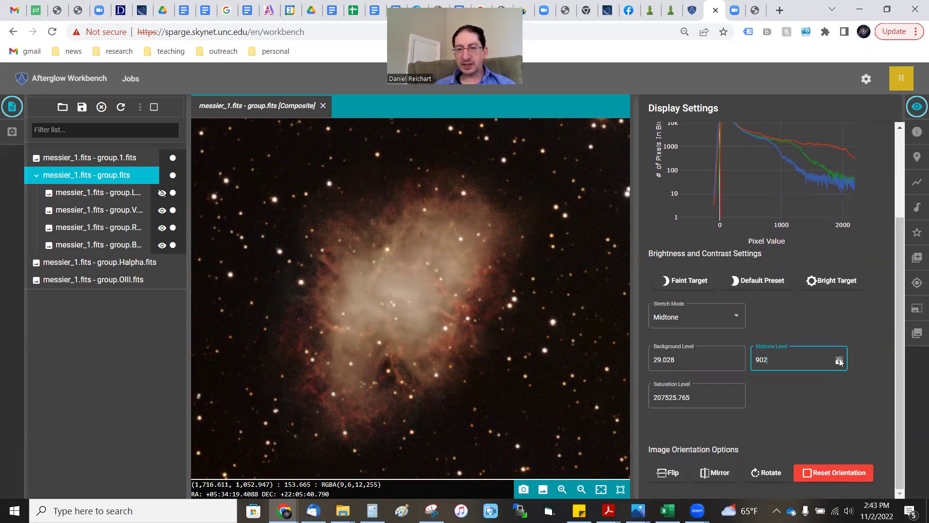
pyautogui.click(840, 360)
# - Replace the Midtone Level with 2000, then delete its leading digit to correct it
pyautogui.doubleClick(784, 360)
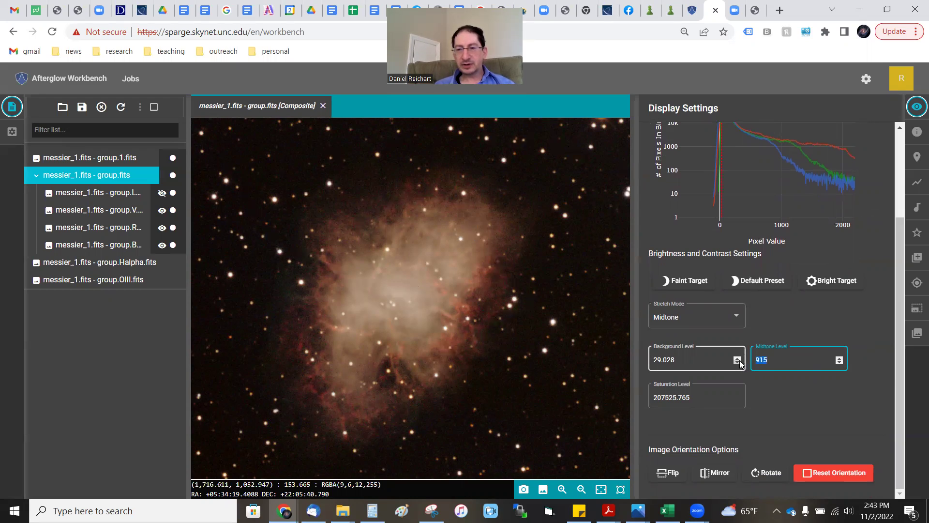
pyautogui.write('200')
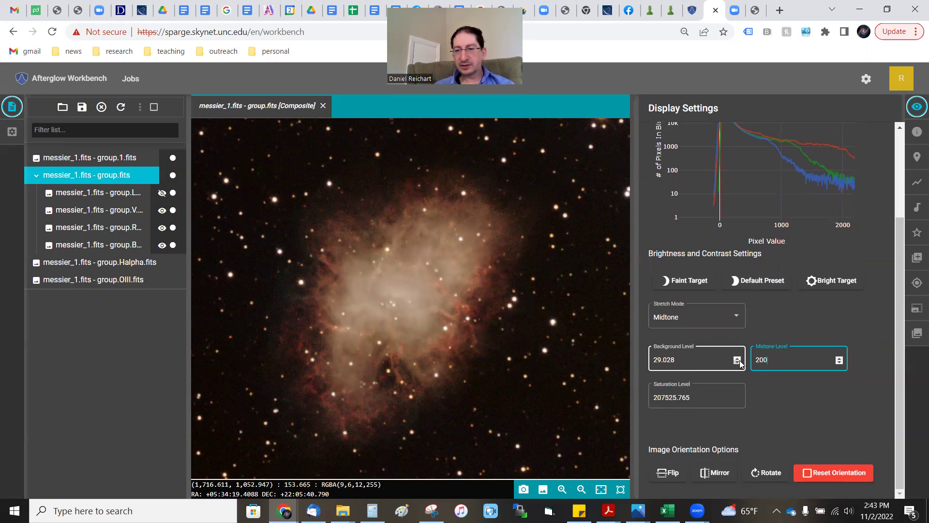
pyautogui.write('0')
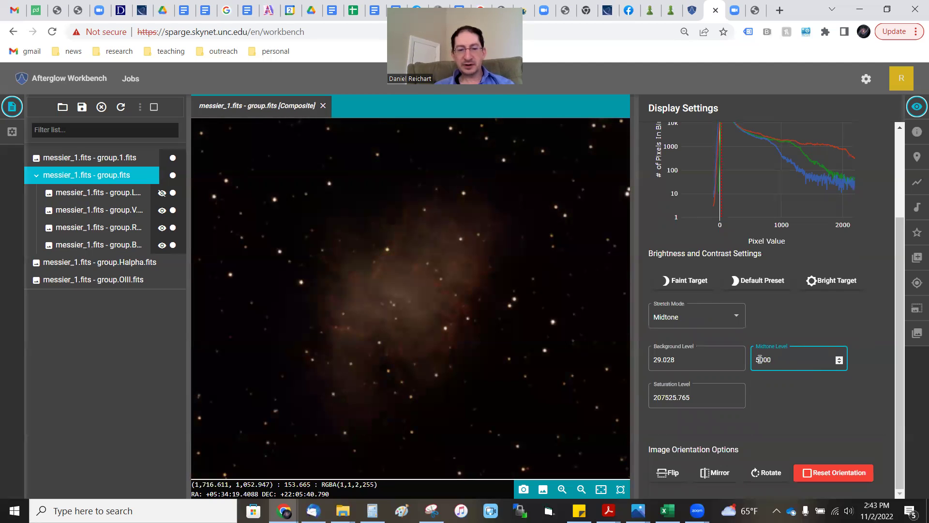
pyautogui.click(759, 359)
pyautogui.press('BackSpace')
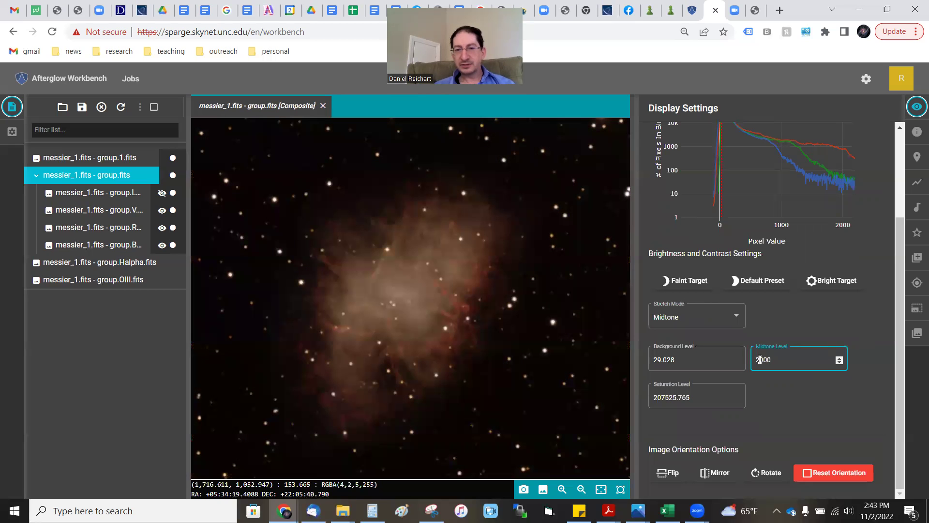